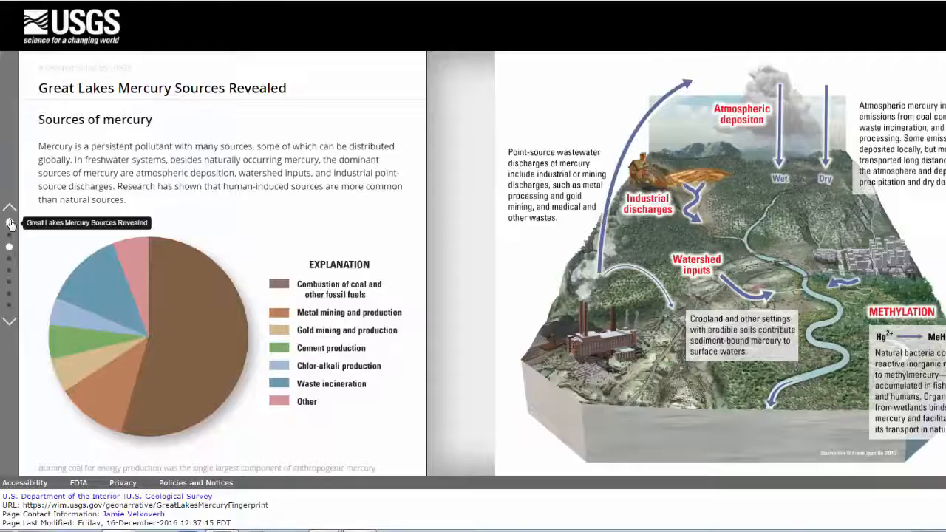
Step: Browse the Great Lakes Mercury Sources Revealed geonarrative from its home section through the sediment testing, fingerprinting and per-lake mercury source sections
click(11, 222)
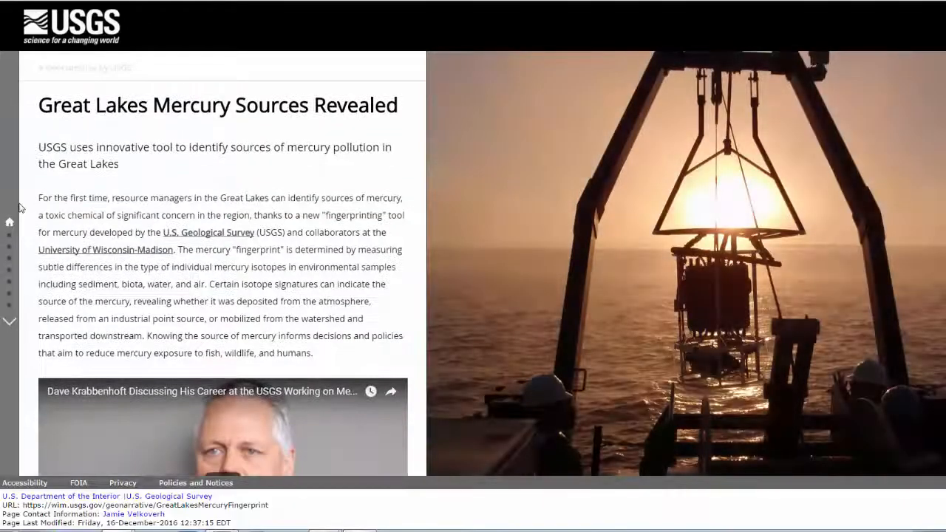
click(9, 247)
click(9, 261)
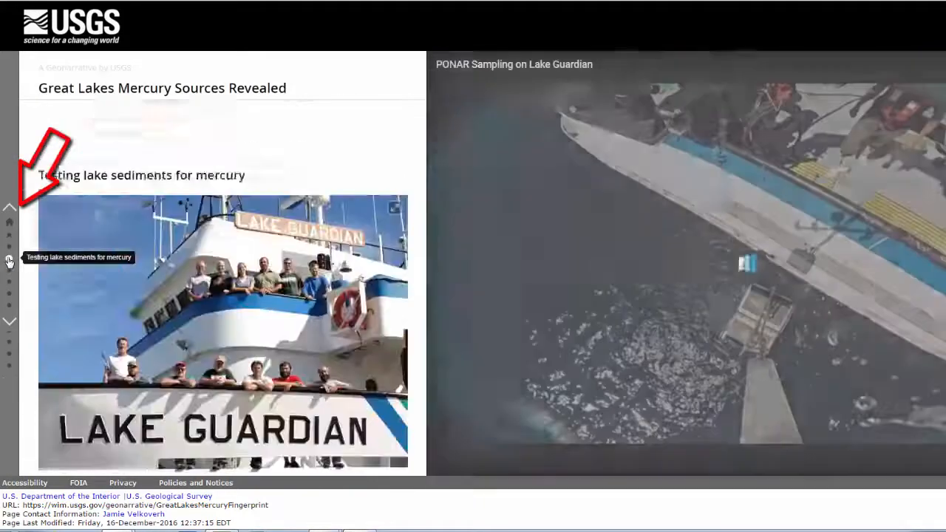
click(9, 272)
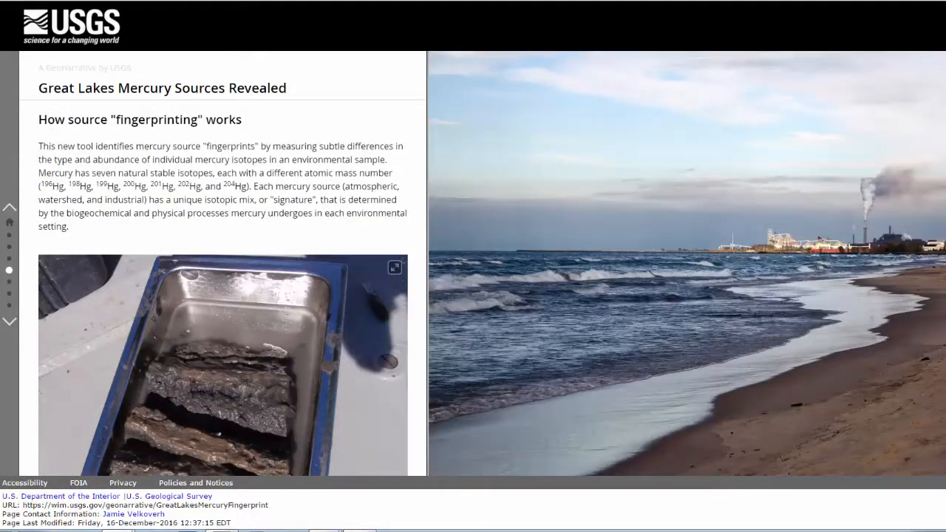
scroll(376, 275, down, 10)
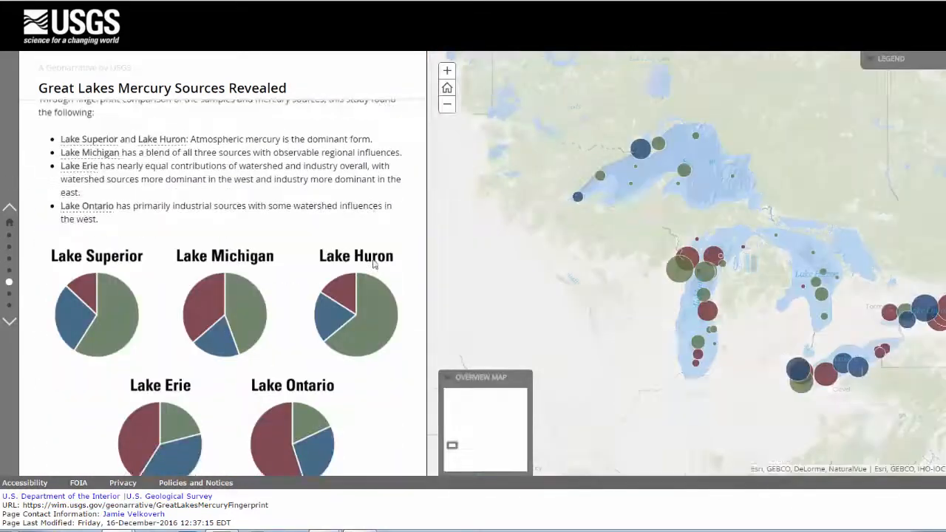
scroll(370, 258, down, 3)
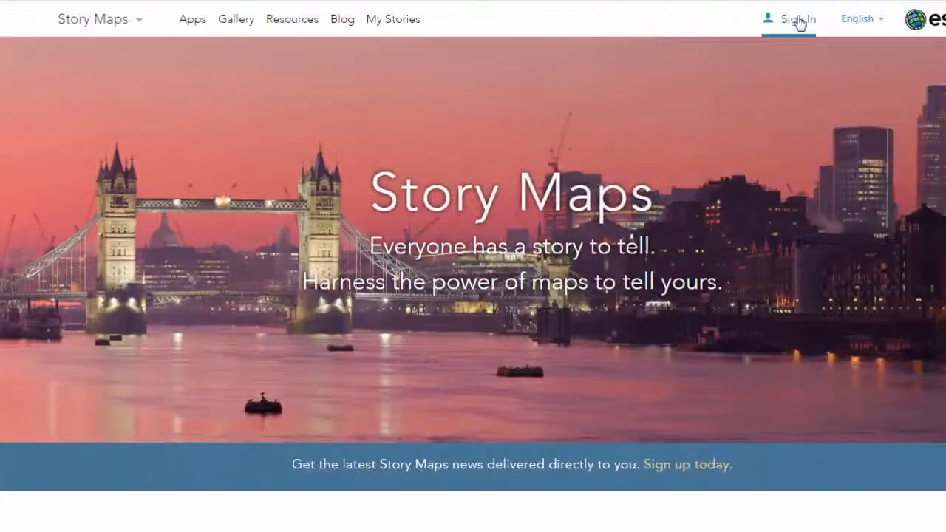
Step: Sign in to Story Maps with a Google account and open the account's own stories
click(799, 20)
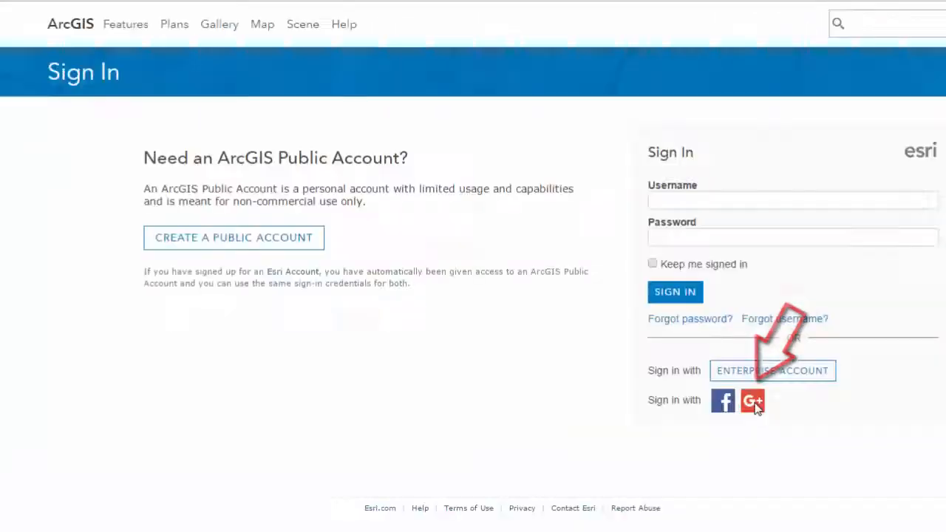
click(755, 405)
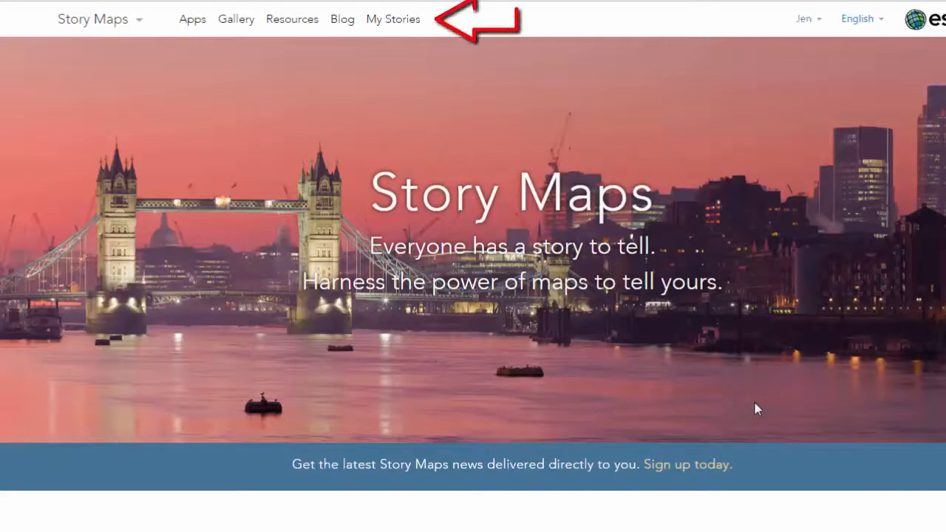
click(382, 18)
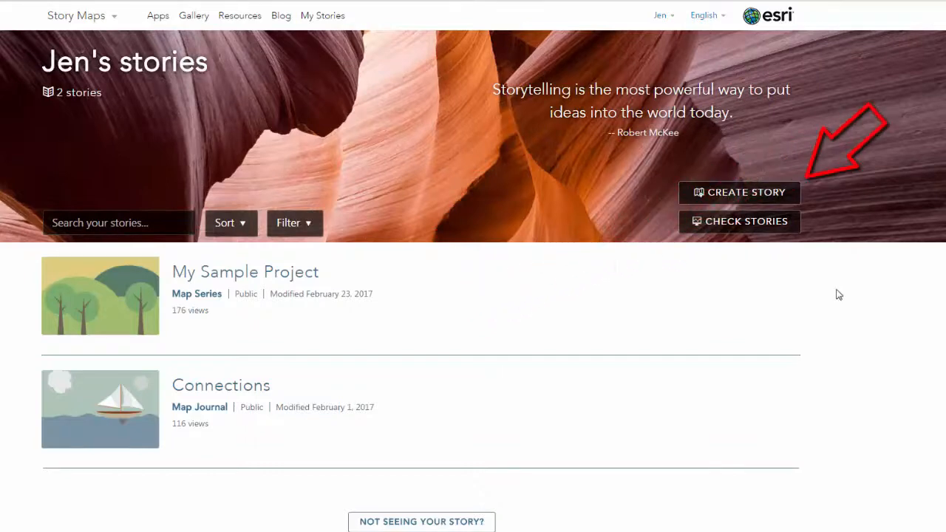
Step: Create a new story with the Map Series app using the Tabbed layout
click(757, 192)
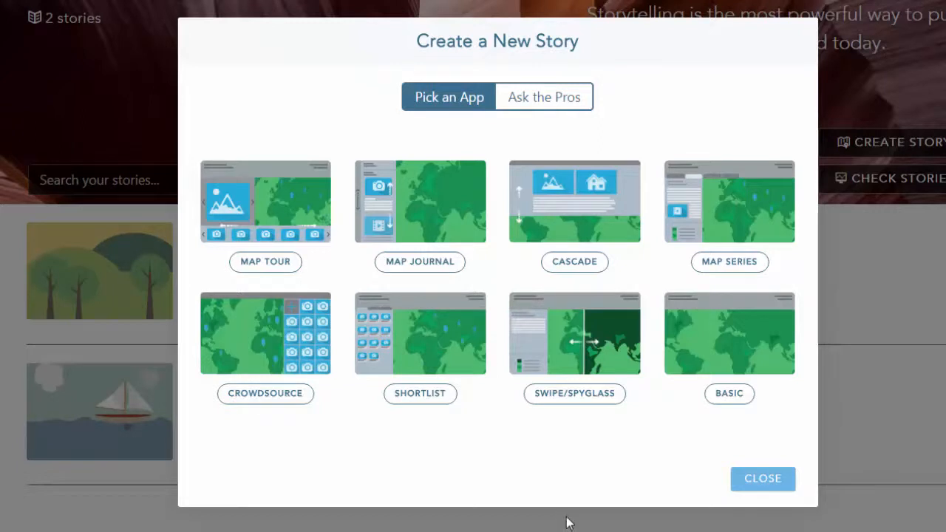
click(726, 263)
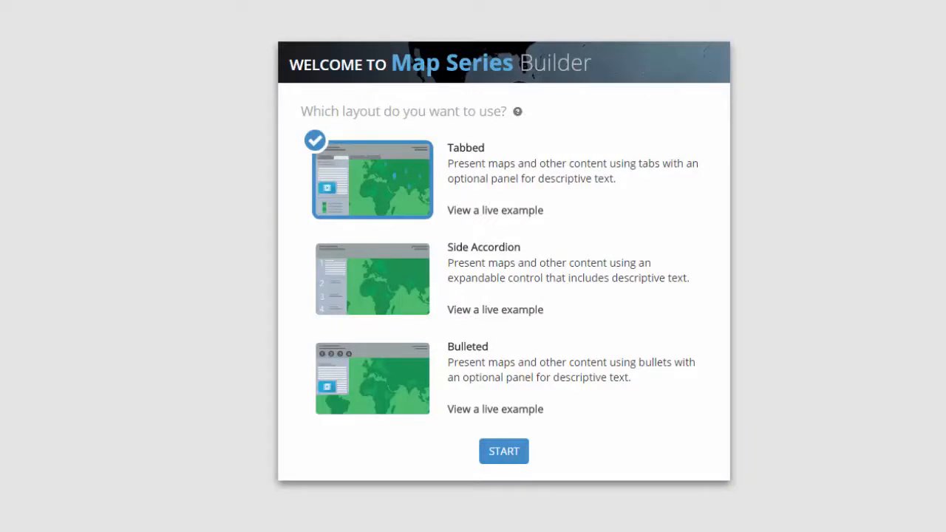
click(511, 454)
Step: Name the tabbed map series StoryMap Demo and continue to its first tab
click(431, 267)
text(Story)
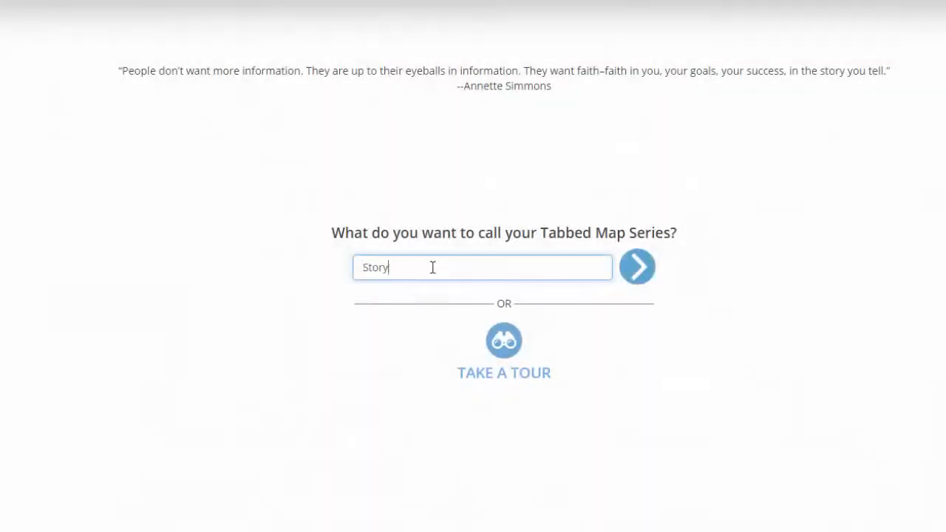
text(Map Demo)
click(638, 267)
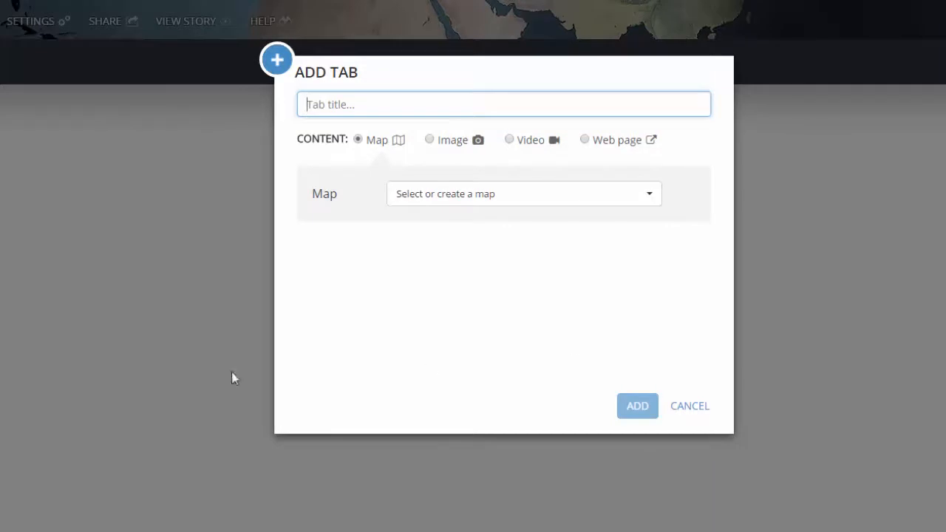
Step: Title the first tab Background and choose to select an existing map as its content
text(Background)
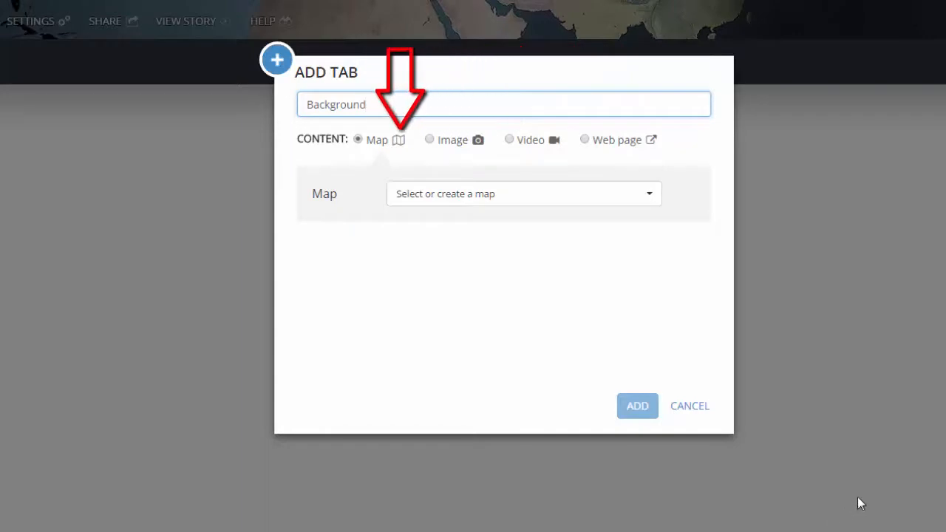
click(624, 198)
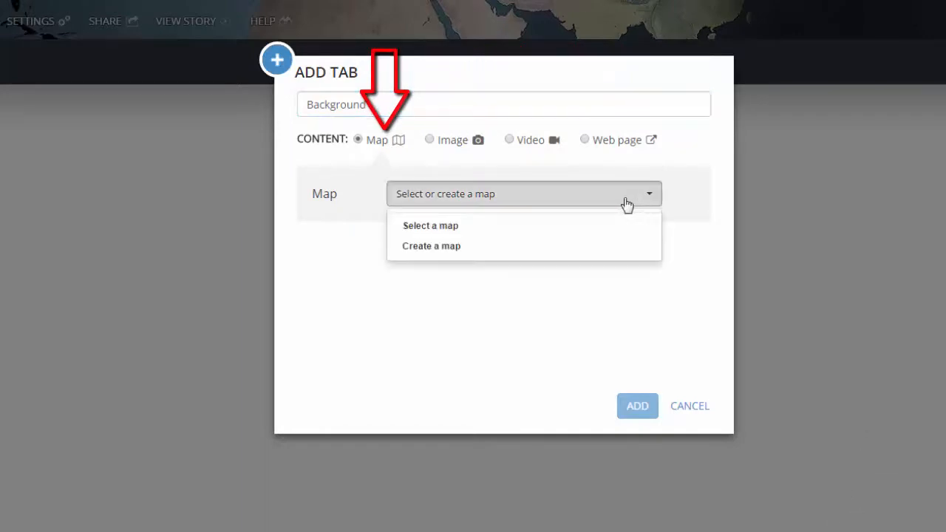
click(598, 235)
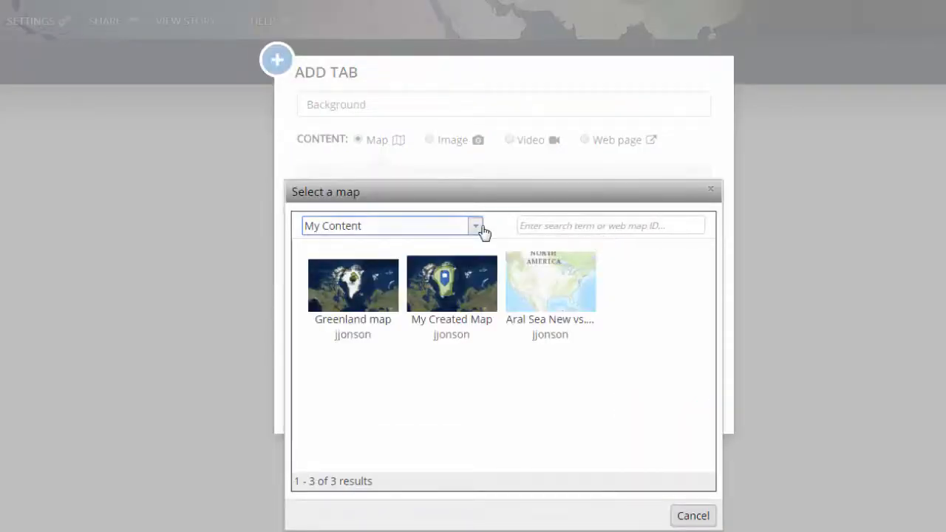
Step: Search ArcGIS Online for Greenland, choose the Glacier map with pins on Greenland, and add the tab
click(477, 226)
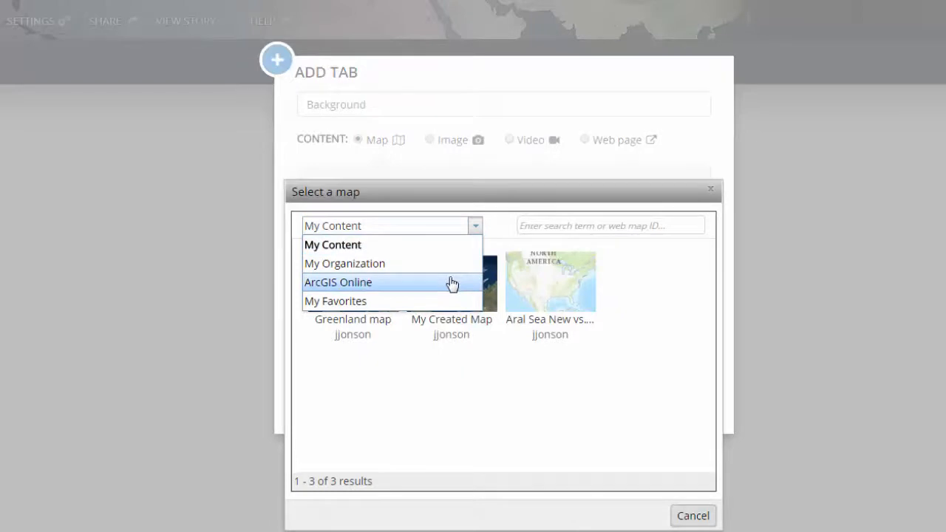
click(451, 283)
click(579, 221)
text(Greenland)
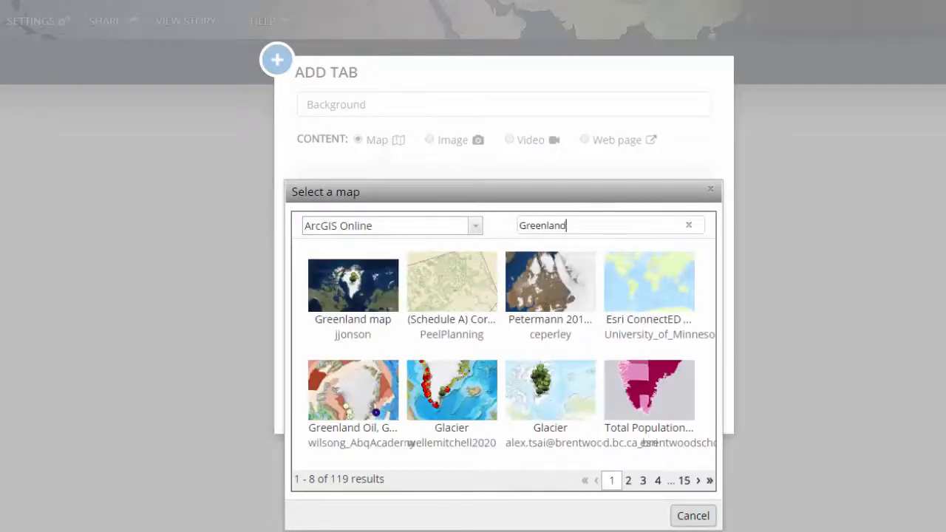
click(643, 481)
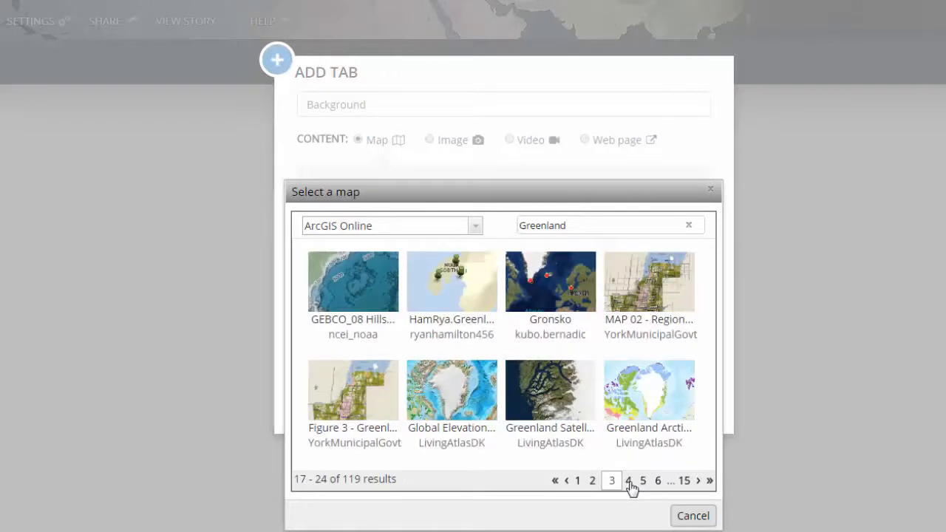
click(559, 481)
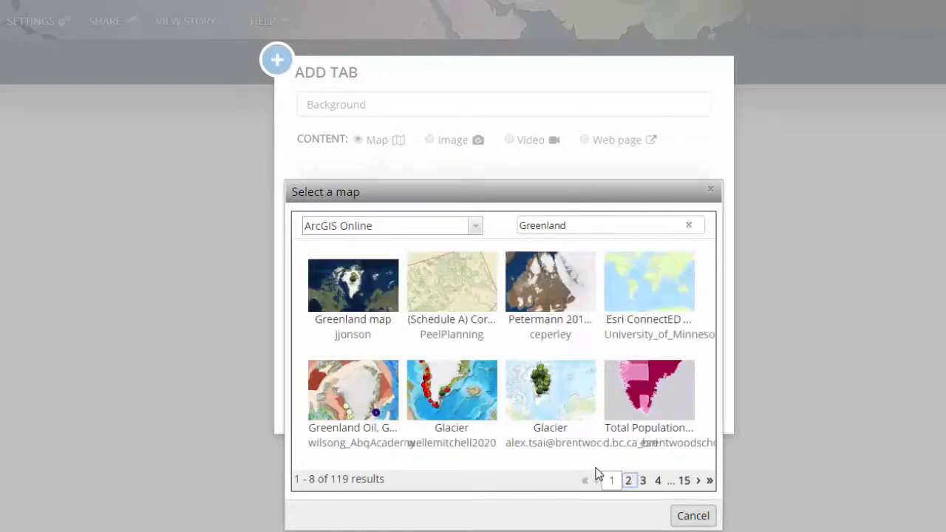
click(560, 409)
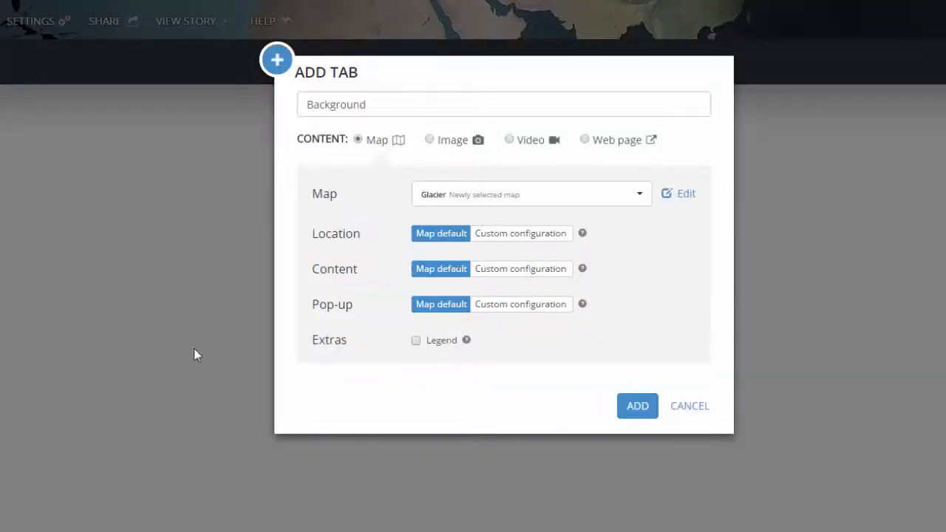
click(633, 411)
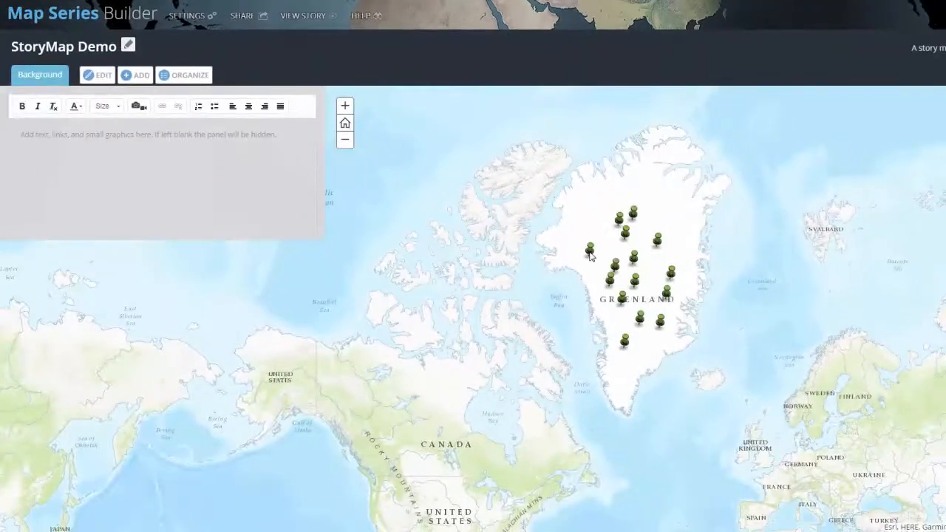
Step: View the information pop-ups of two pins on the Greenland map
click(590, 253)
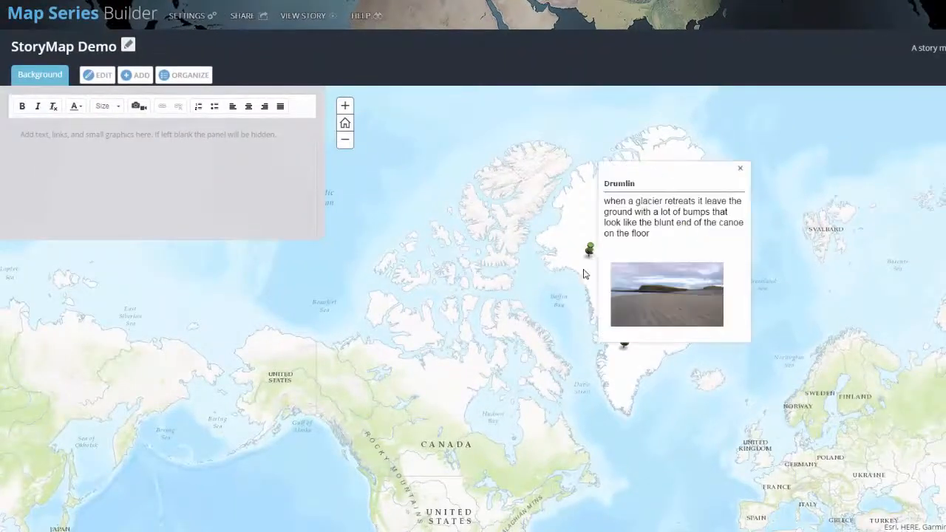
click(741, 171)
click(658, 244)
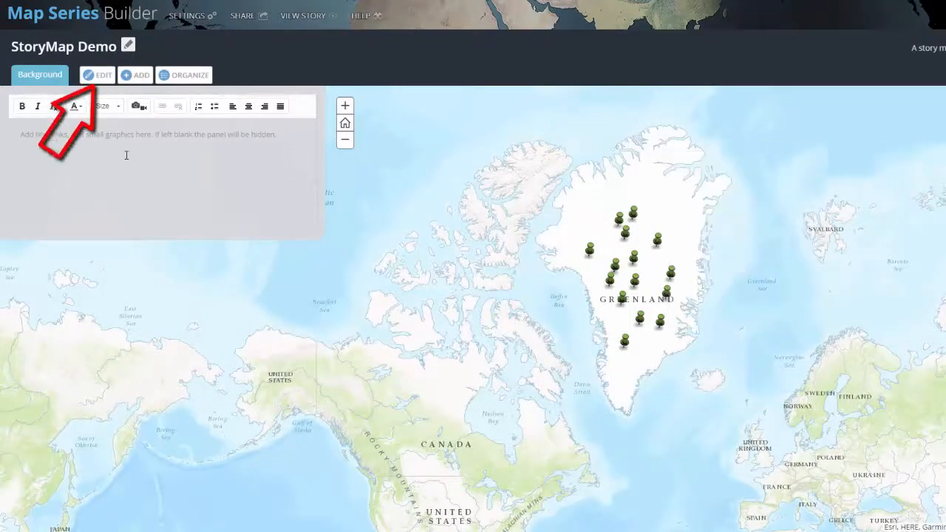
Step: Edit the Background tab to select a different map, with ArcGIS Online as the source
click(94, 75)
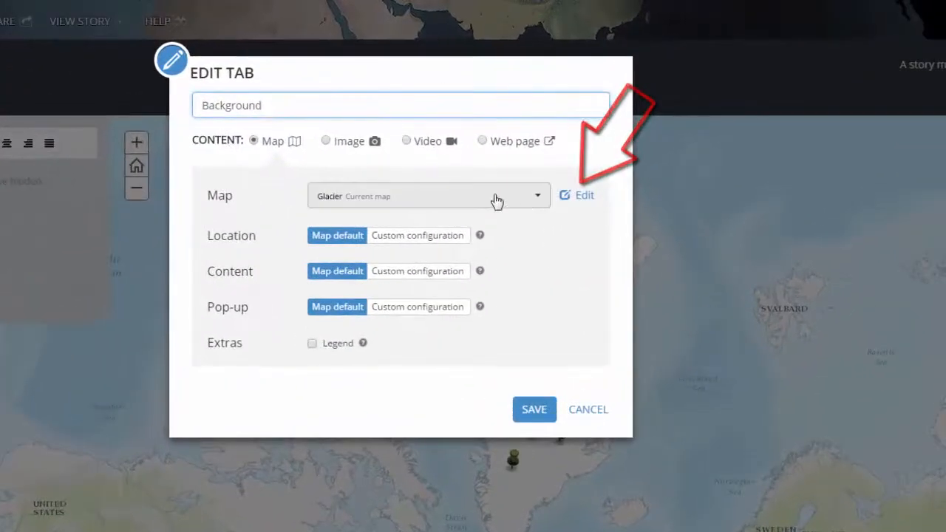
click(538, 200)
click(492, 254)
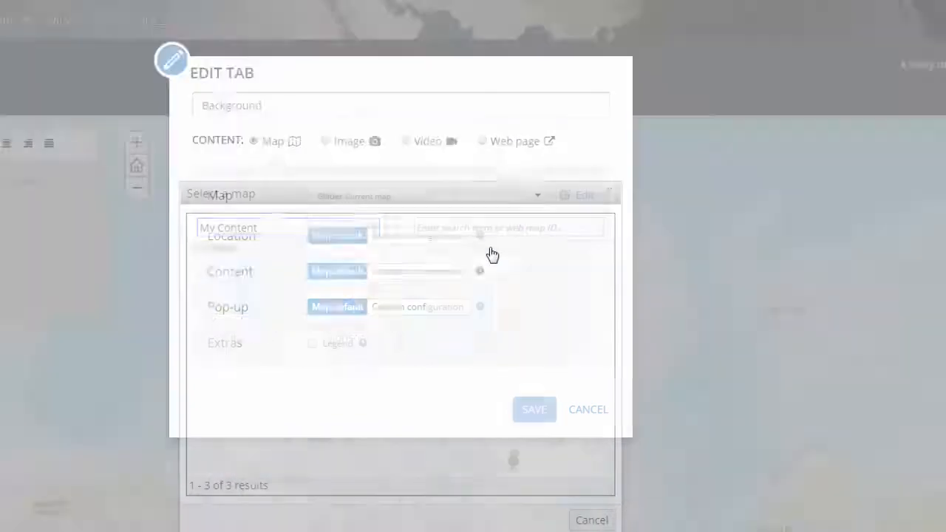
click(363, 233)
click(333, 283)
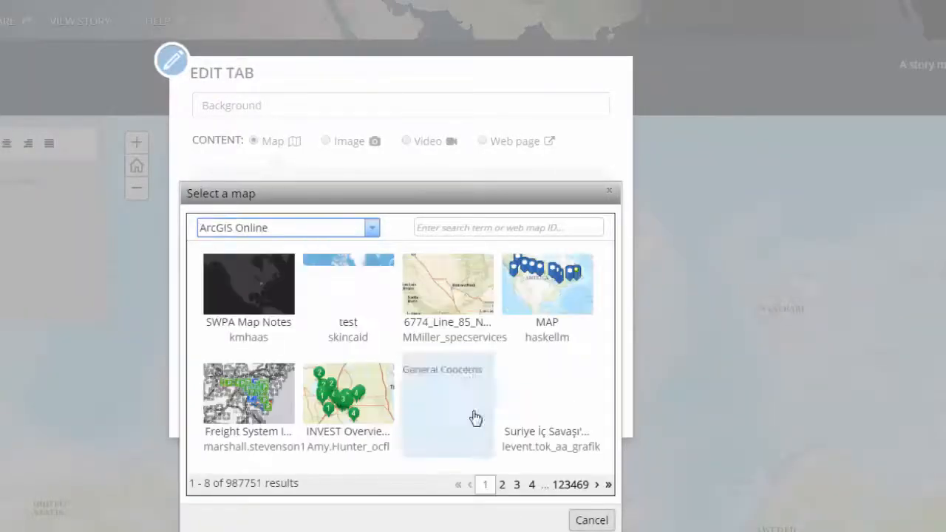
Step: Search for greenland, select the map "greenland ice sheet melt in 2007 social" from a later results page, and save the tab
click(482, 227)
text(greenland)
key(Return)
click(596, 484)
click(597, 484)
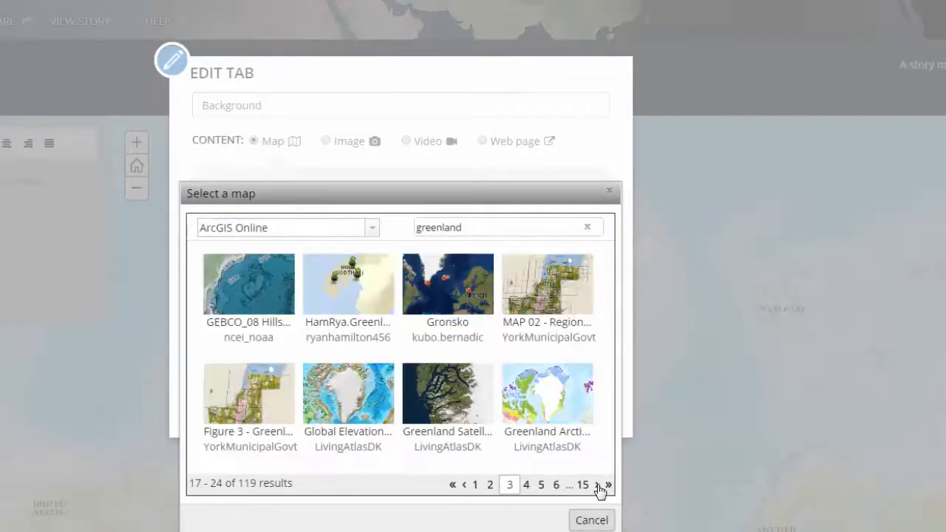
click(597, 484)
click(597, 485)
click(342, 419)
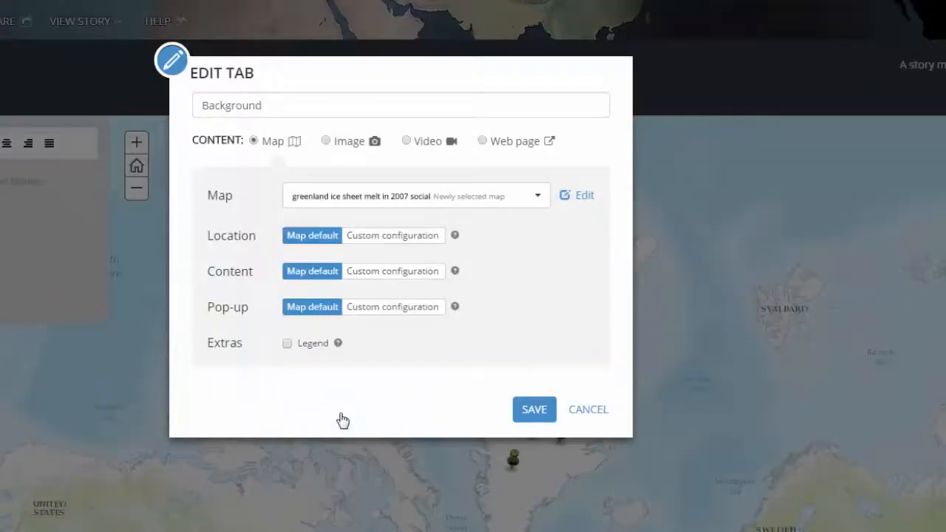
click(537, 413)
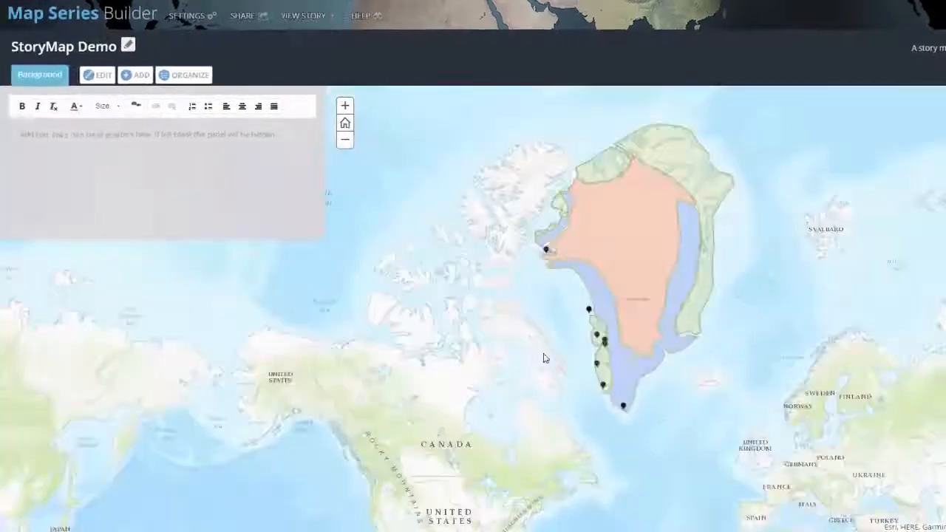
Step: Explore the Background tab's ice sheet melt map by zooming and panning, and return to its home extent
scroll(389, 393, down, 1)
scroll(389, 392, up, 1)
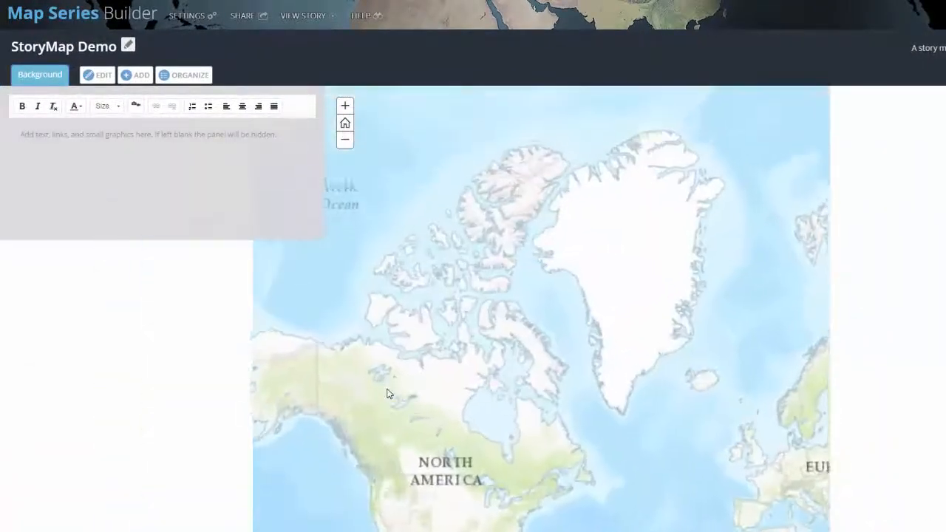
mouse_move(441, 384)
mouse_down()
mouse_move(551, 425)
mouse_move(414, 256)
mouse_move(43, 370)
mouse_up()
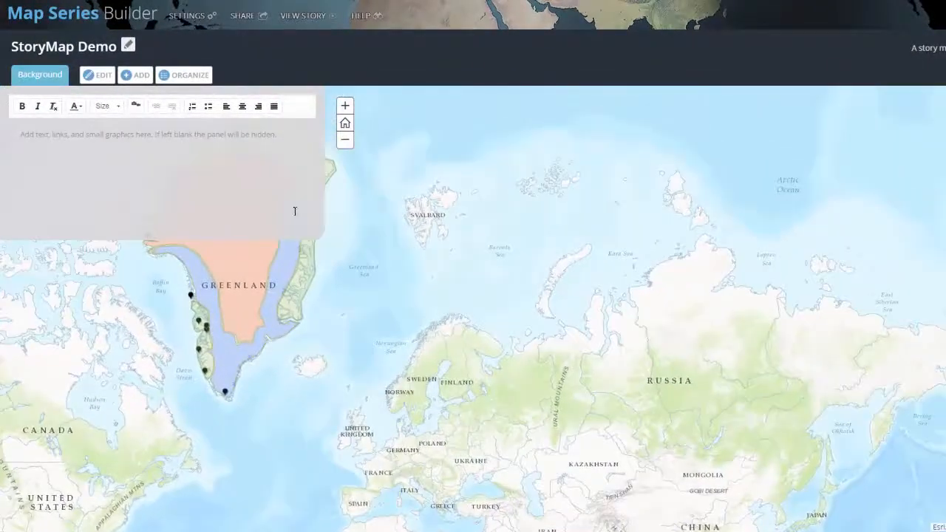
click(345, 123)
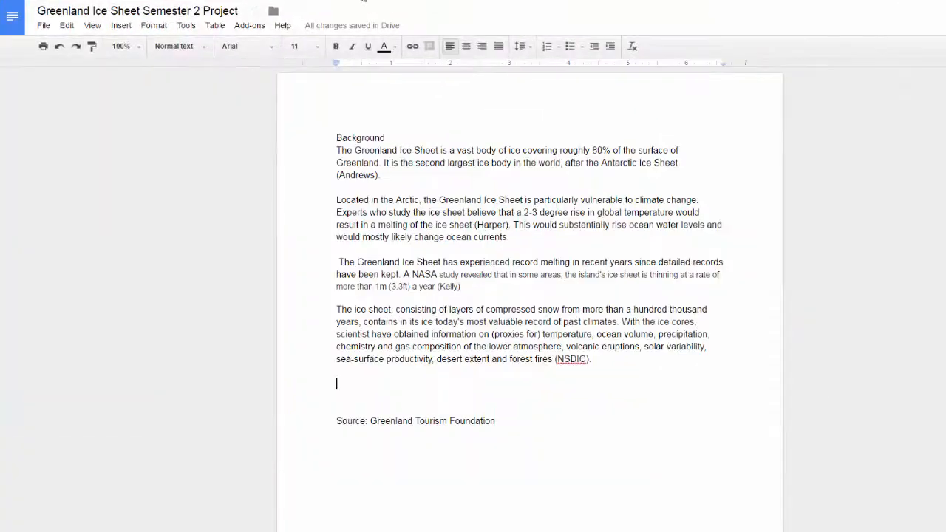
Step: In the Google Docs document "Greenland Ice Sheet Semester 2 Project", copy all the paragraphs under the Background heading
drag(337, 150, 598, 362)
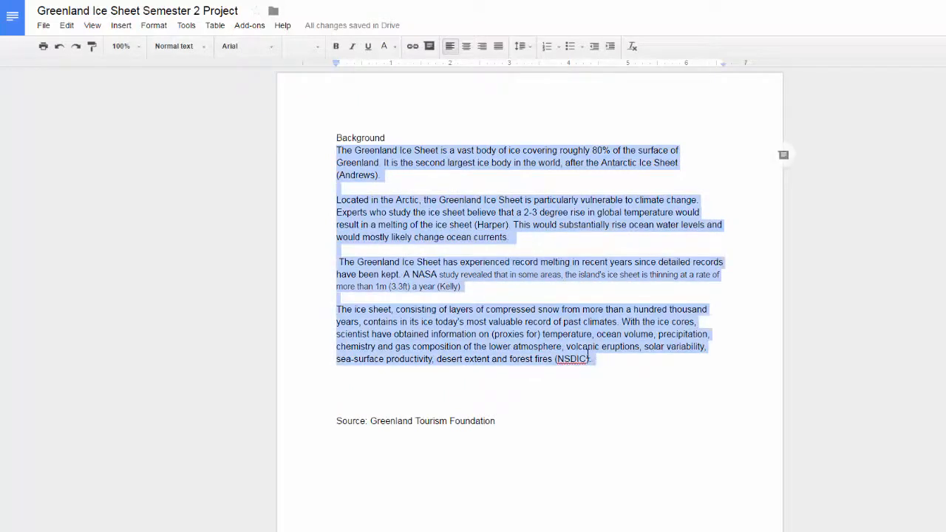
right_click(554, 275)
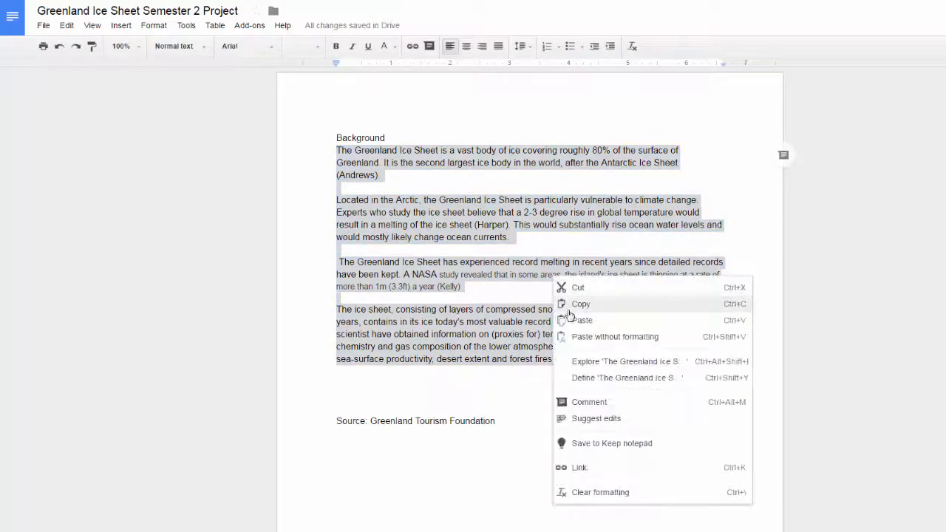
click(568, 306)
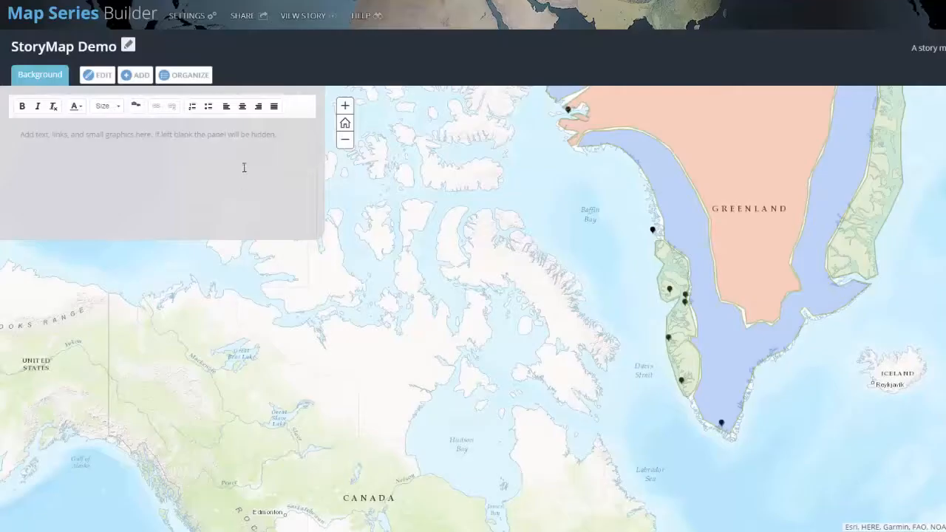
Step: Paste the copied Greenland Ice Sheet paragraphs into the Background tab's text panel and set all the text to size 14
click(244, 167)
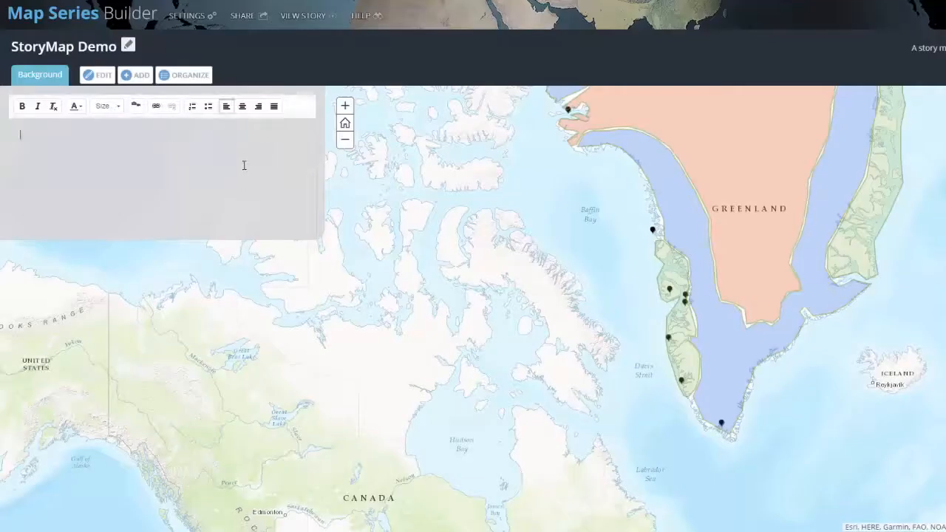
key(ctrl+v)
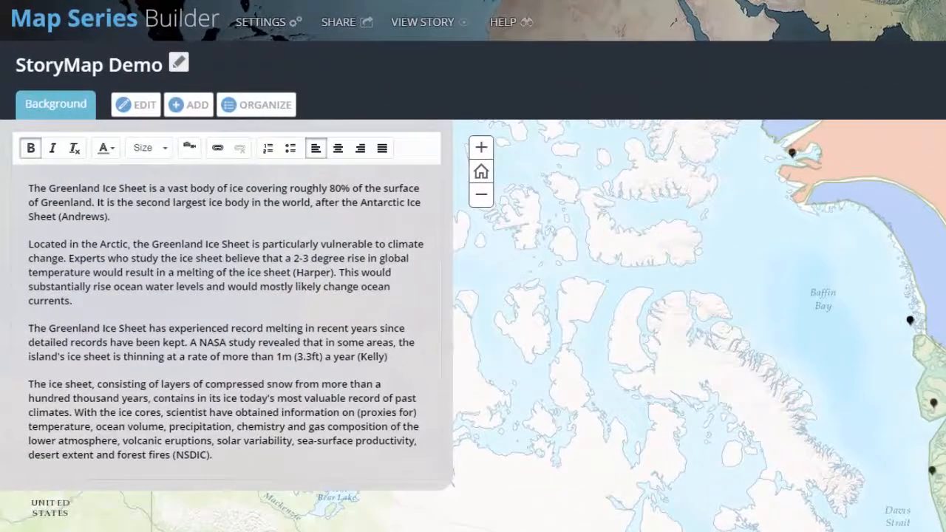
drag(242, 454, 18, 167)
click(163, 152)
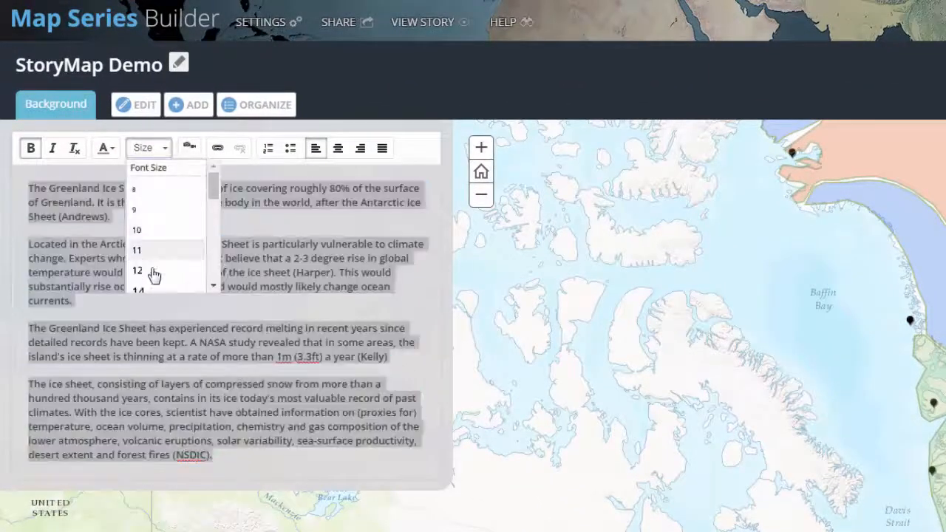
click(148, 291)
click(257, 320)
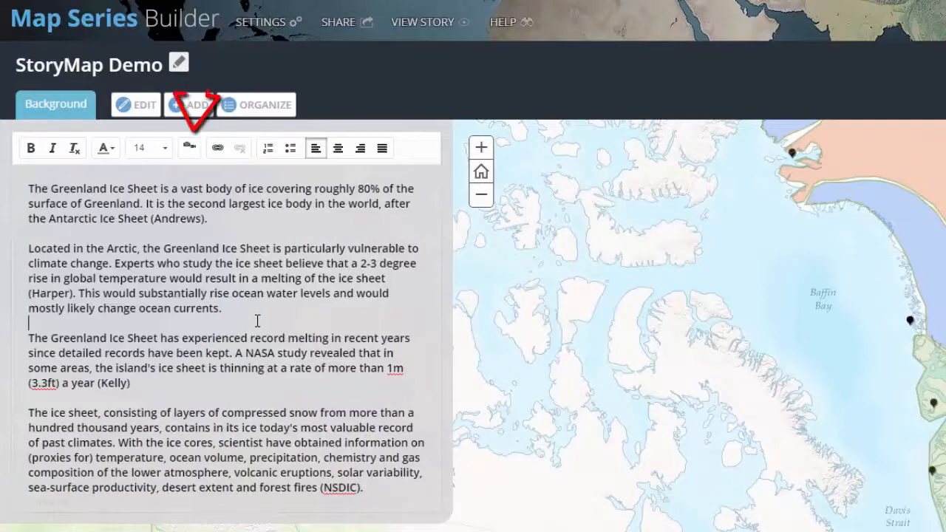
Step: Upload the image ice-cap-05 below the background text with a maximize button, and save the story
click(190, 148)
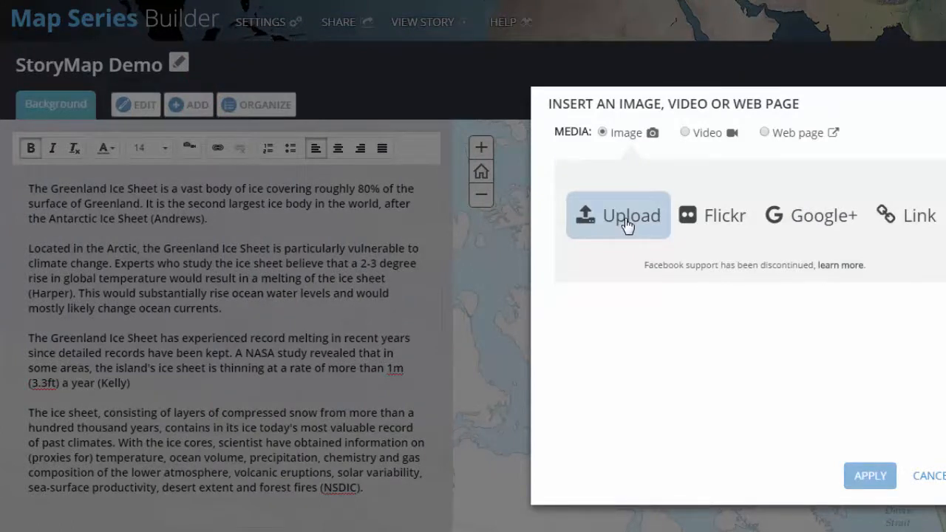
click(627, 225)
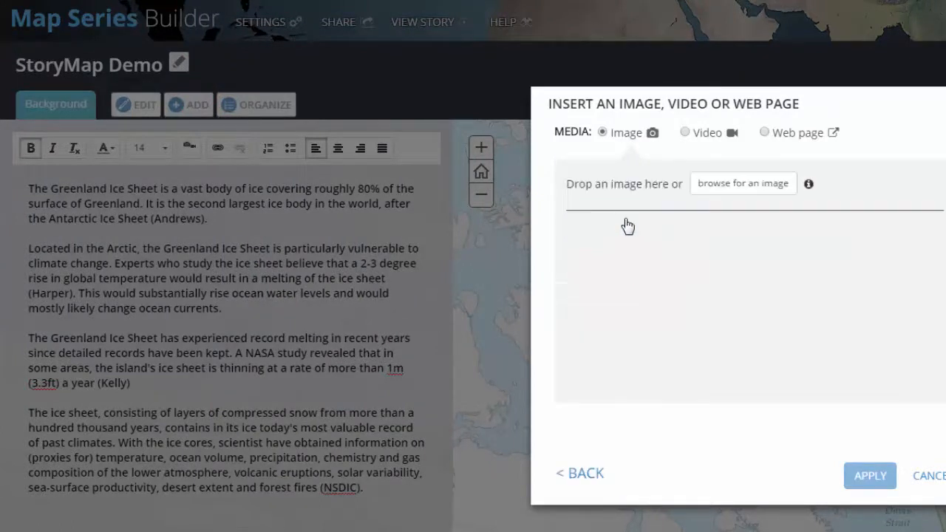
click(737, 185)
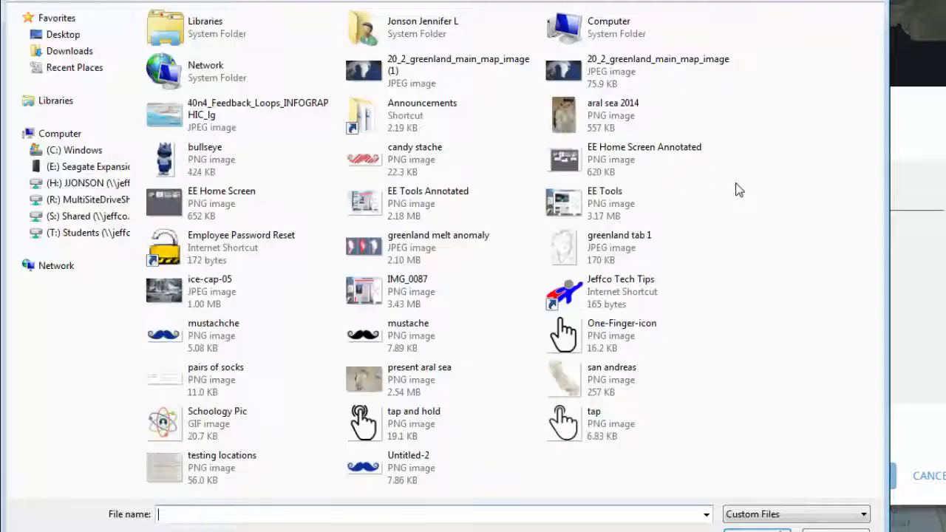
double_click(196, 295)
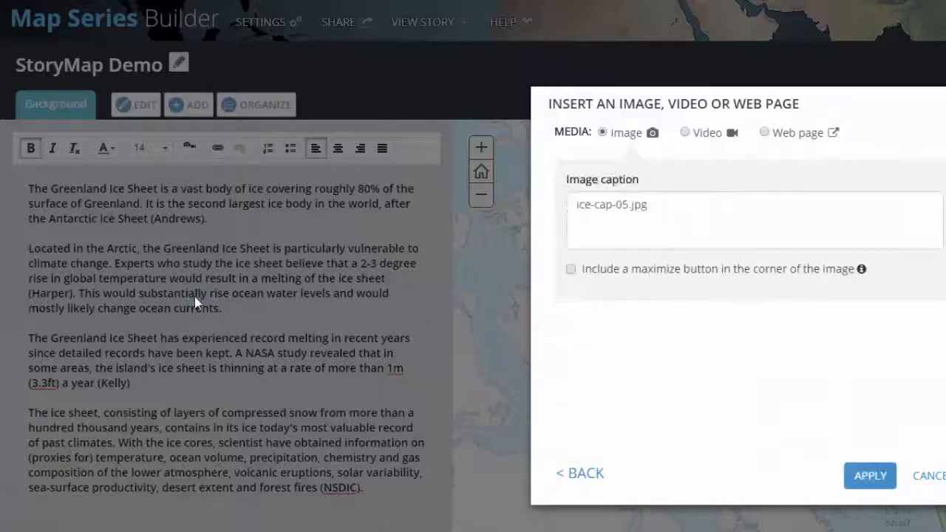
click(571, 269)
click(870, 476)
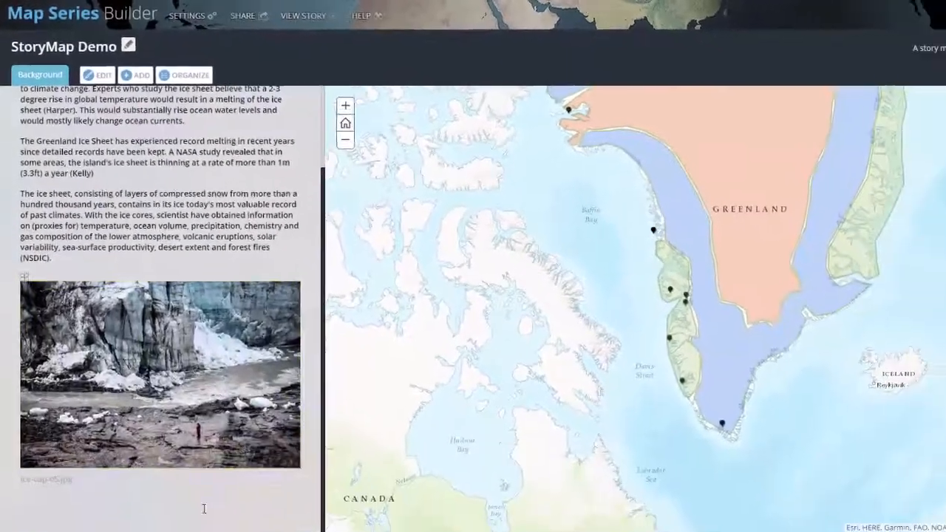
click(295, 460)
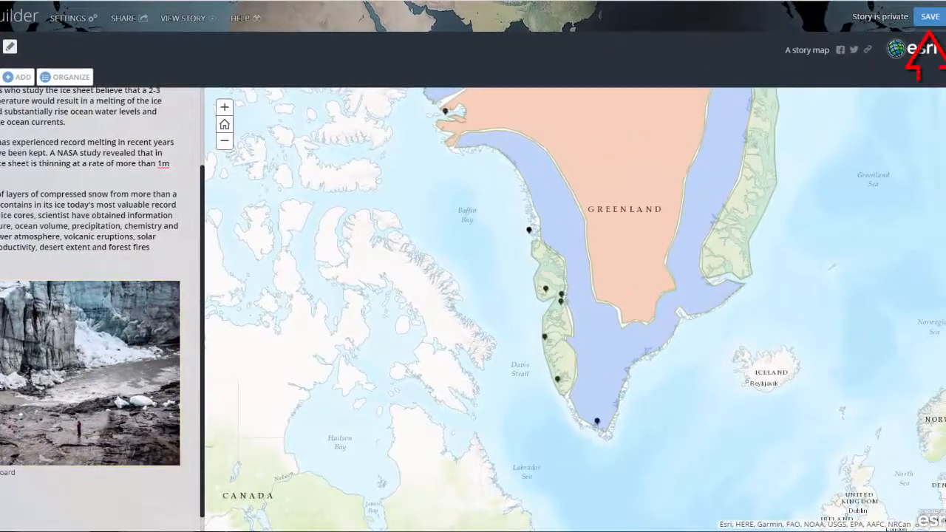
click(926, 19)
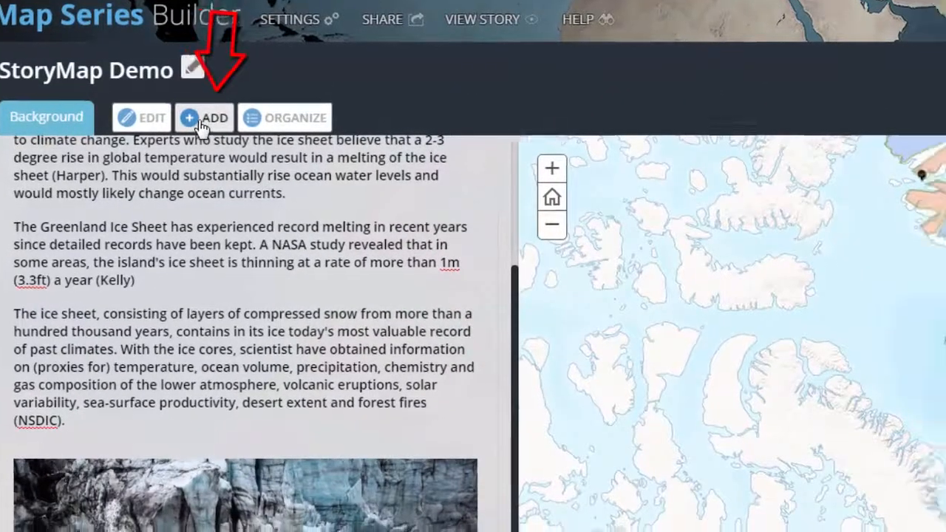
Step: Start a new tab named Custom Map Example and create a new map for it titled My Greenland Map Demo
click(224, 124)
text(Custom Map Example)
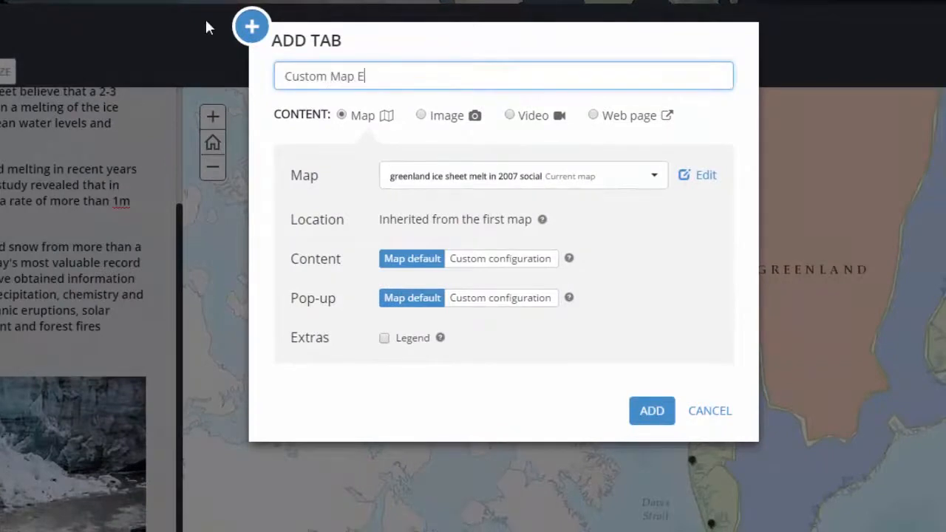
click(640, 183)
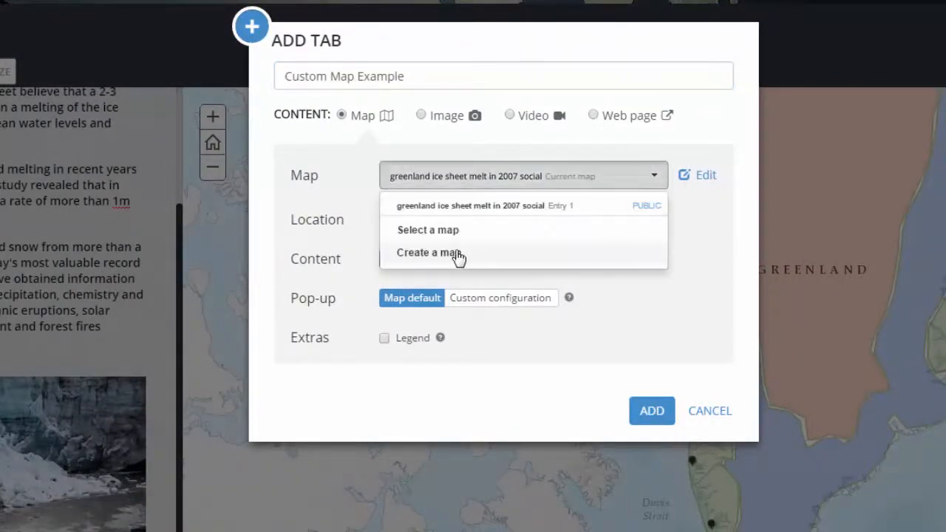
click(451, 255)
text(My Greenland Map Demo)
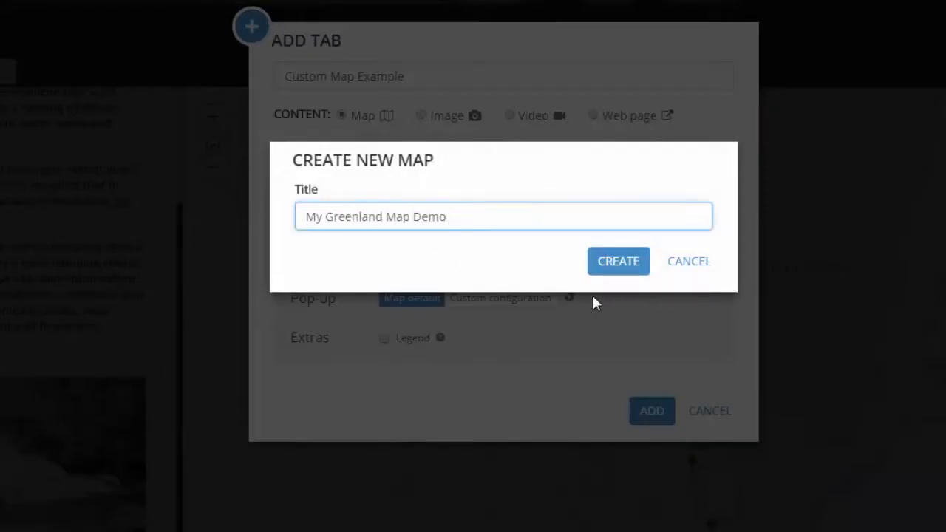
click(614, 261)
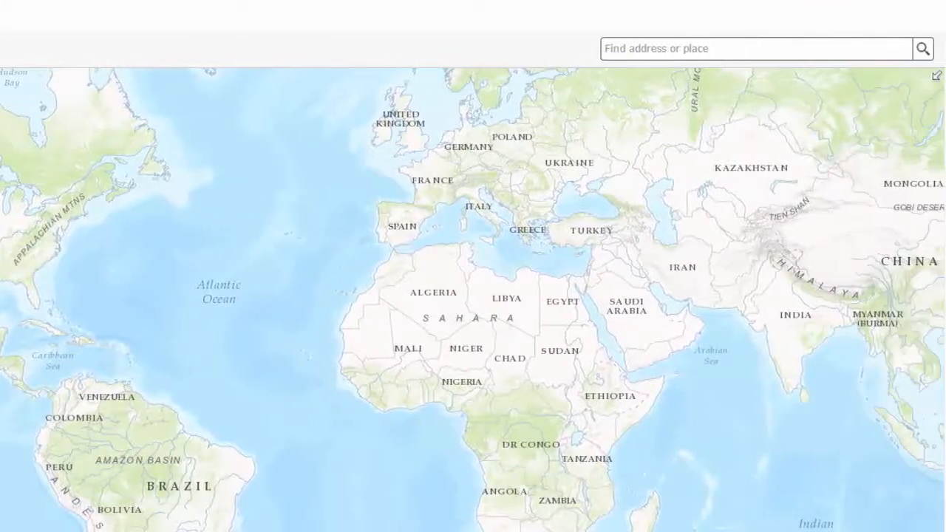
Step: Center the new map on greenland by place search and change its basemap to Imagery
click(626, 57)
text(greenland)
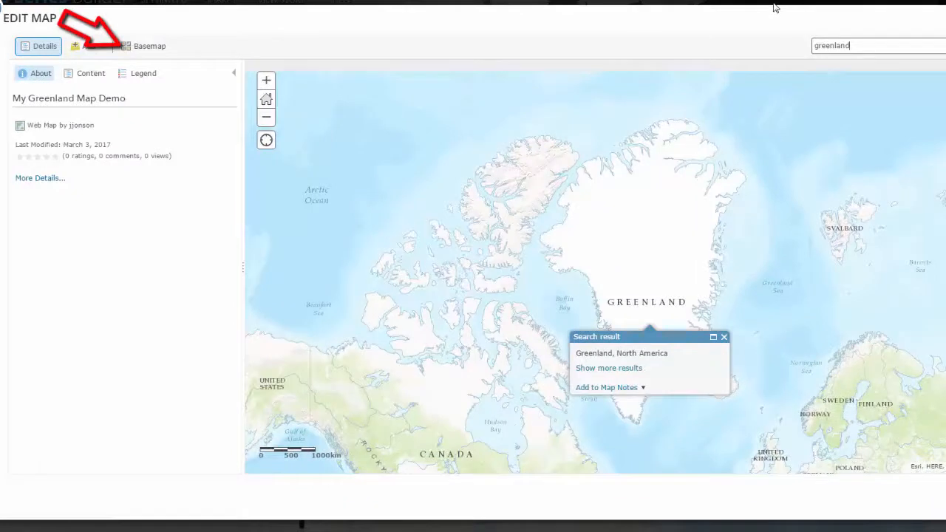
click(155, 51)
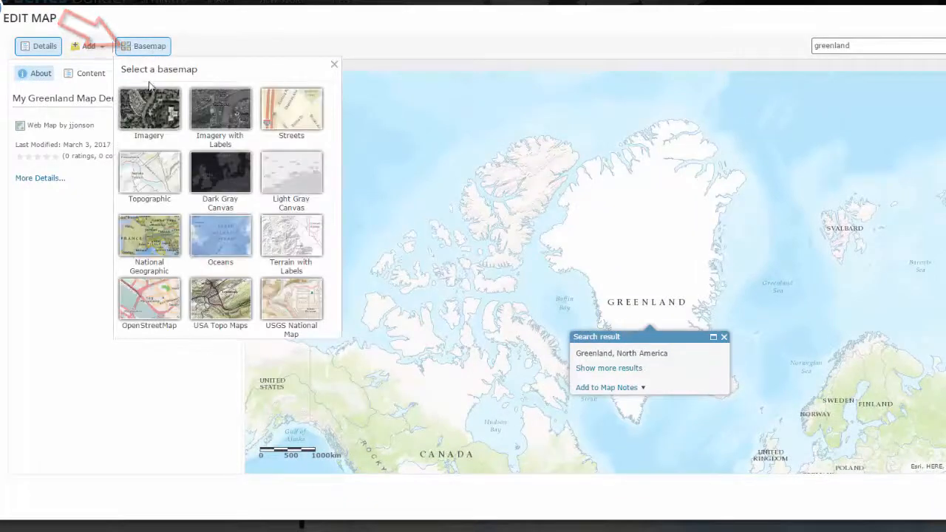
click(148, 109)
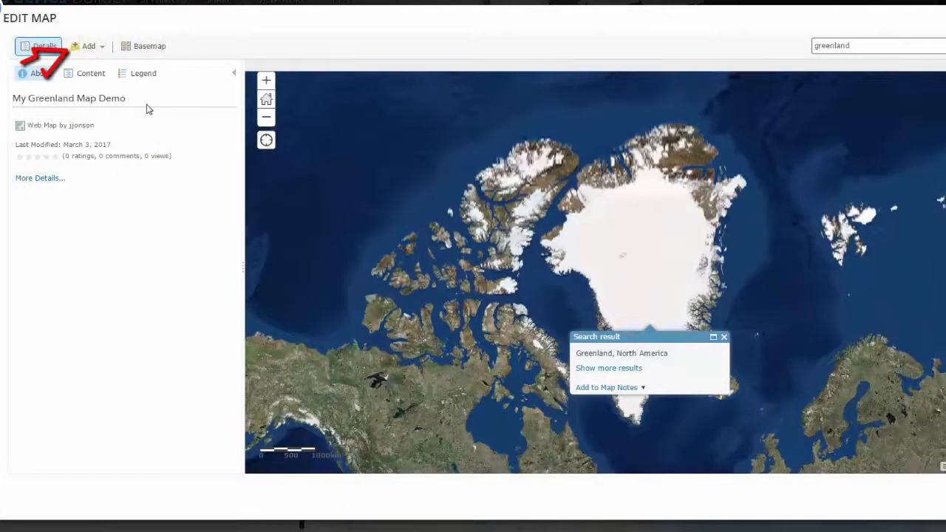
Step: Find the World Ocean Reference layer by esri in ArcGIS Online and add it to the map
click(98, 48)
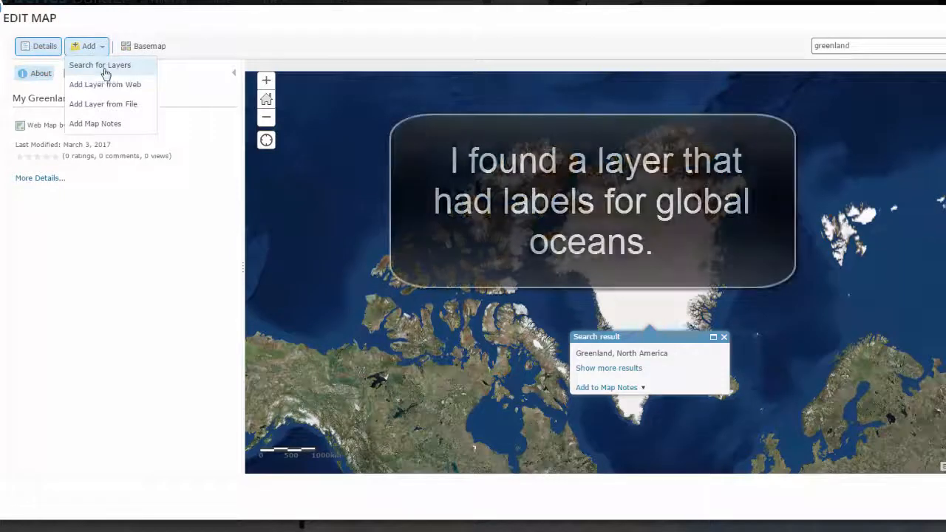
click(103, 67)
scroll(100, 257, down, 3)
click(207, 360)
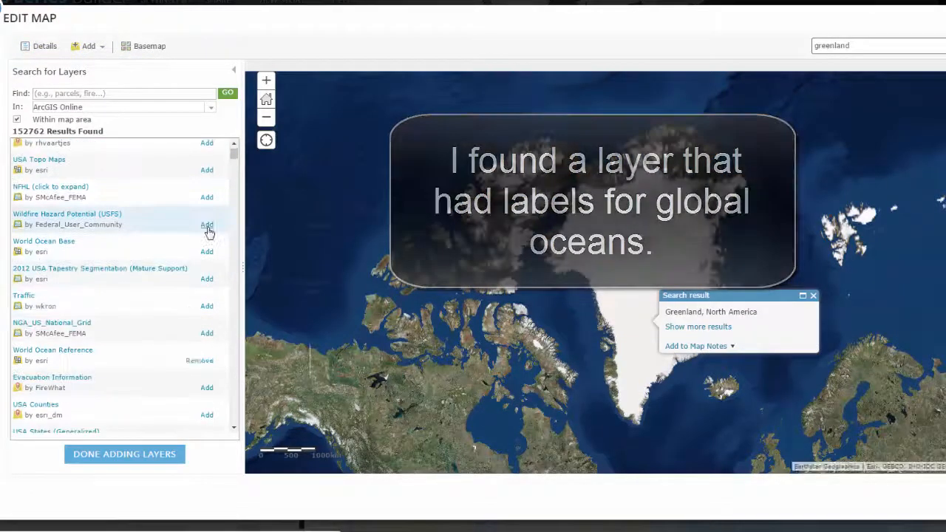
click(125, 455)
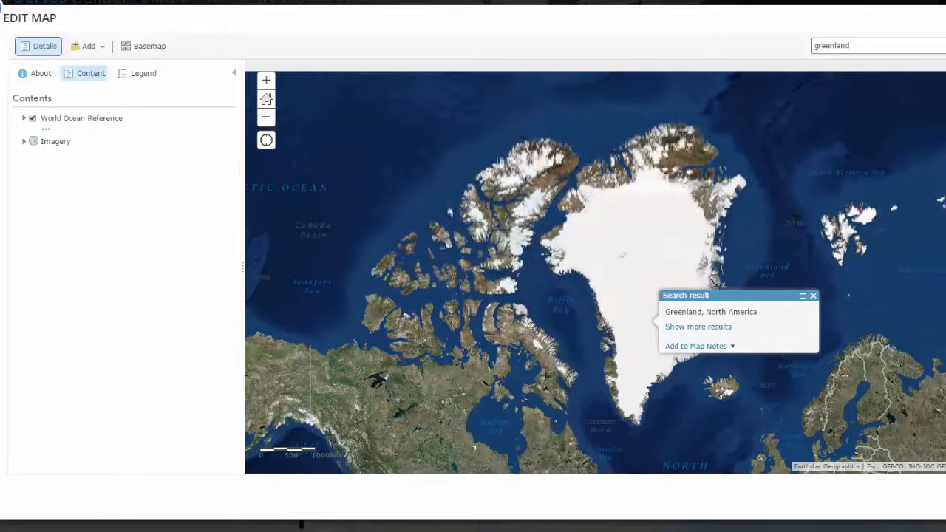
Step: Add a Map Notes layer and draw a freehand area in northern Greenland titled "Thickest area of ice sheet"
click(100, 47)
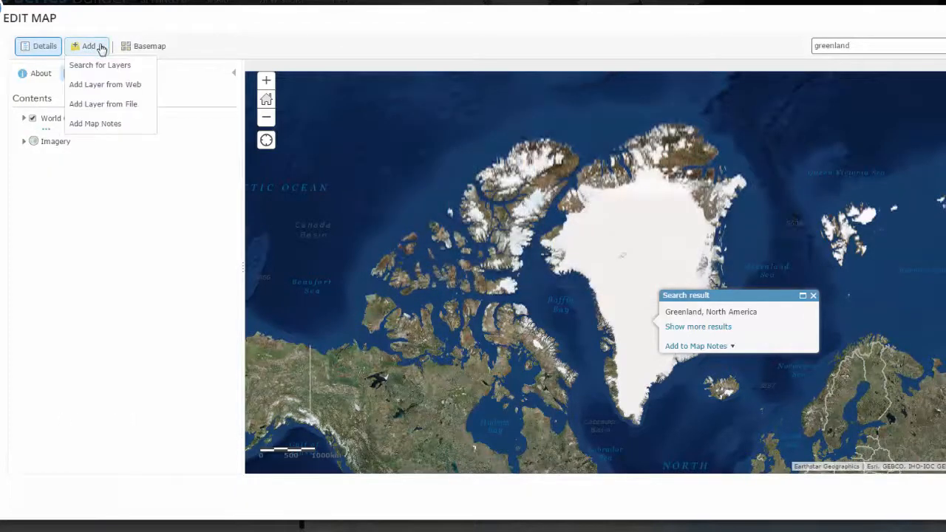
click(110, 124)
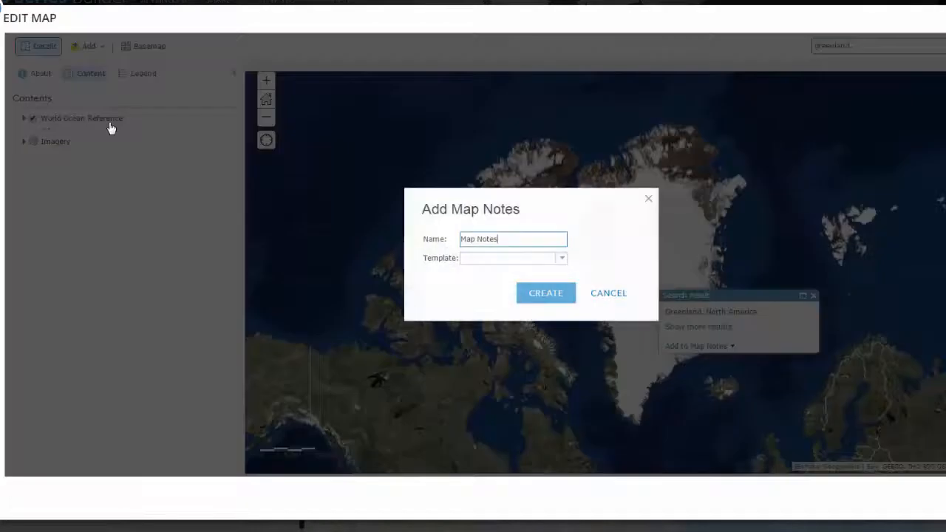
click(545, 302)
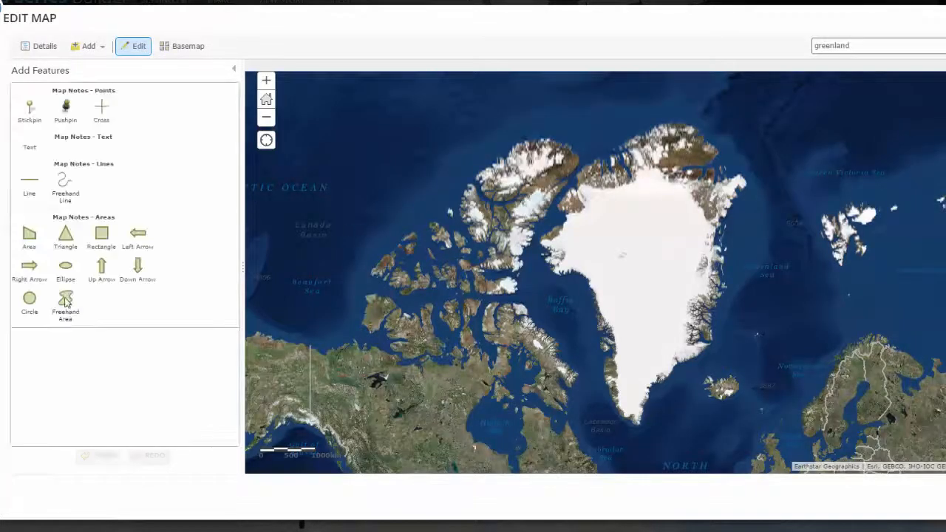
click(66, 300)
mouse_move(636, 203)
mouse_down()
mouse_move(651, 244)
mouse_move(688, 214)
mouse_move(667, 205)
mouse_up()
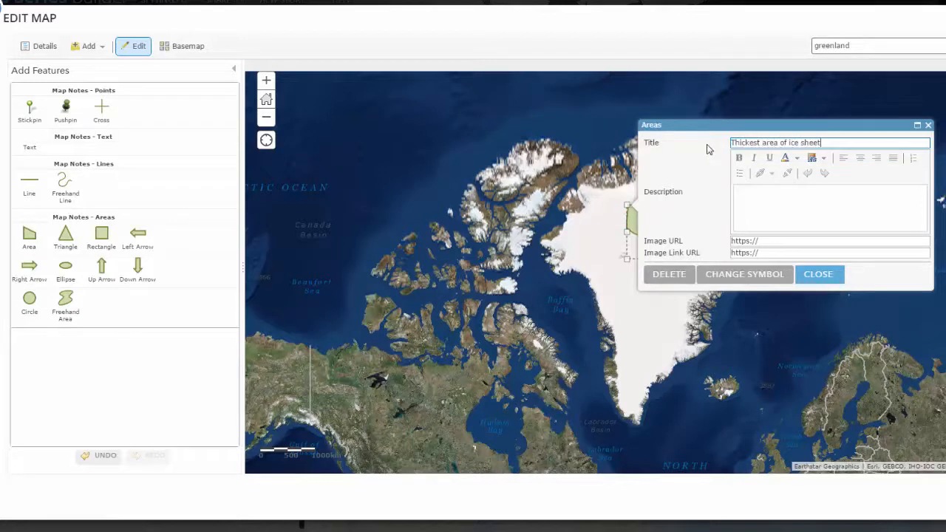
click(820, 275)
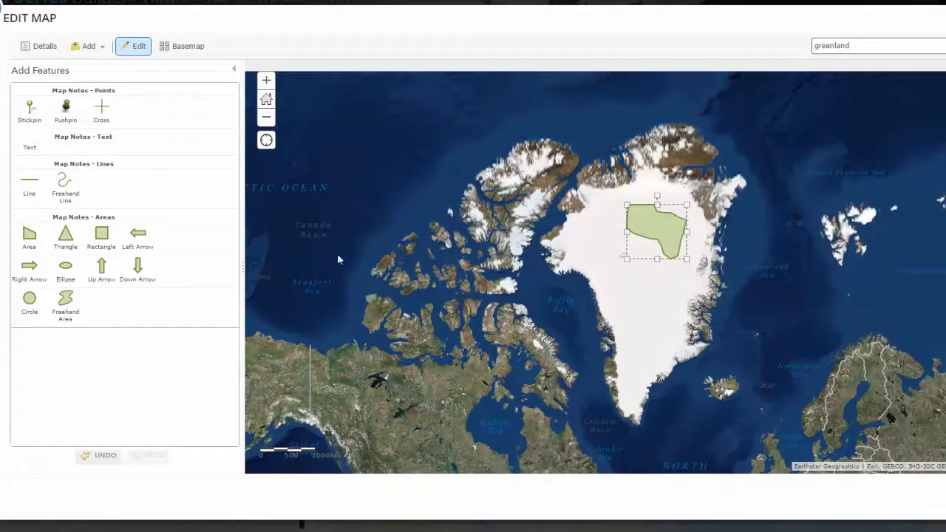
Step: Place a pushpin note in central Greenland south of the drawn area and title it "Notable location"
click(65, 110)
click(633, 295)
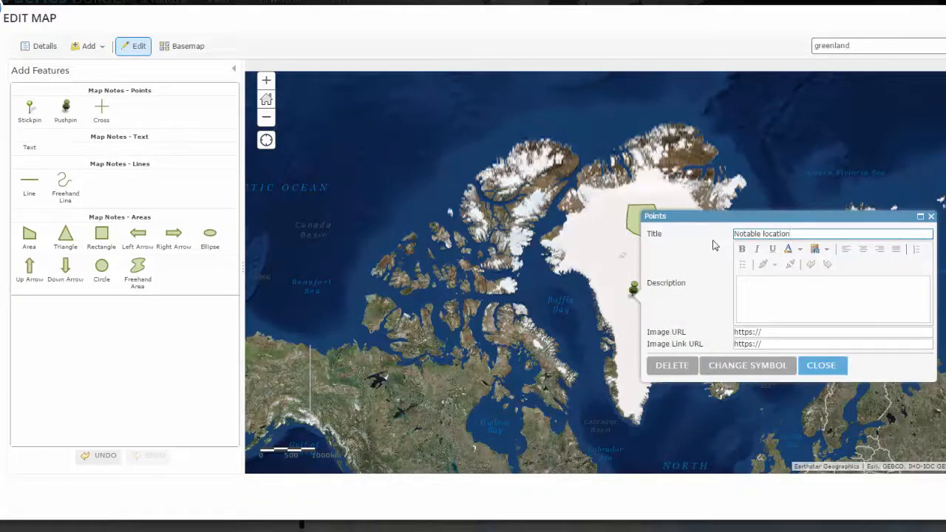
click(777, 292)
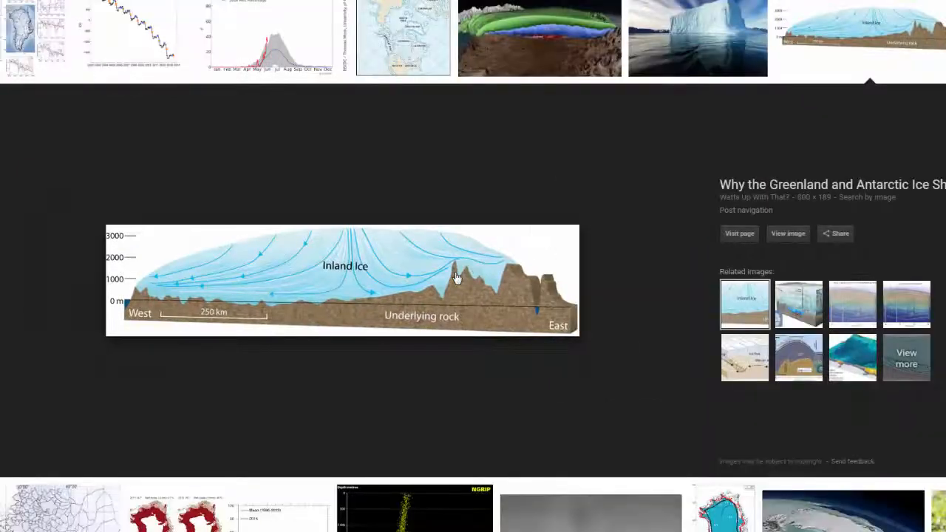
Step: Copy the address of the Inland Ice cross-section image from Google Images and use it as the pushpin note's Image URL
right_click(456, 277)
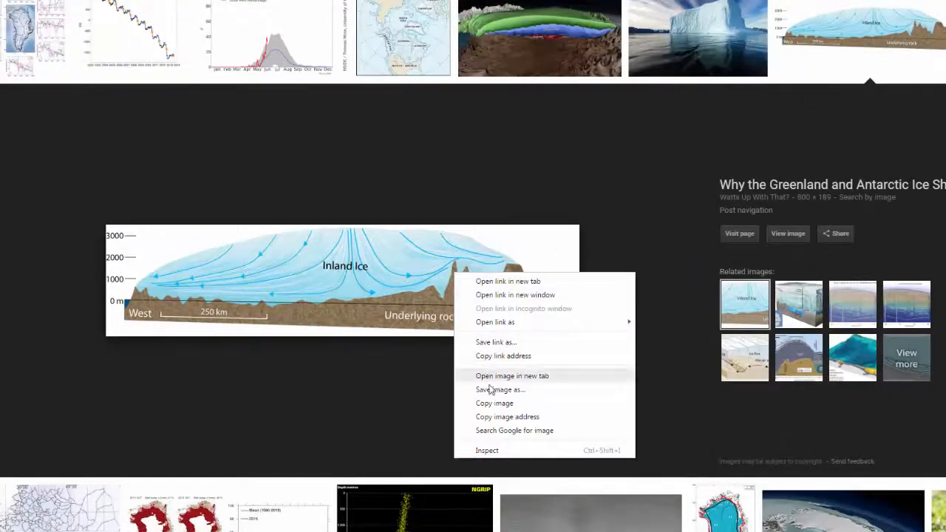
click(496, 418)
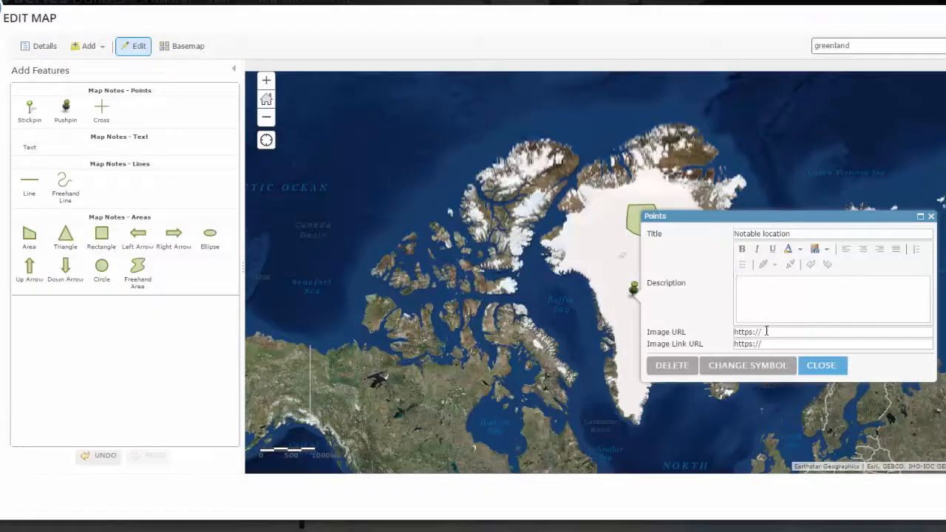
drag(767, 332, 724, 332)
key(BackSpace)
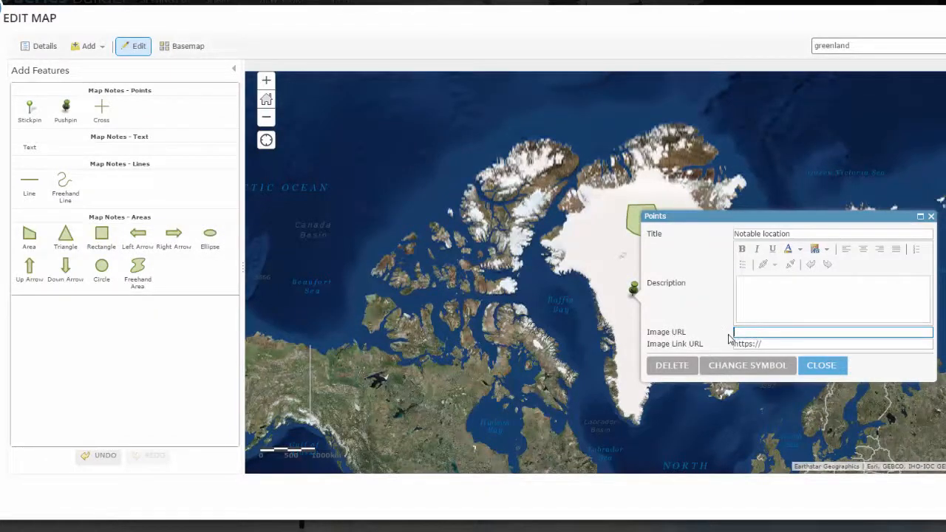
key(ctrl+v)
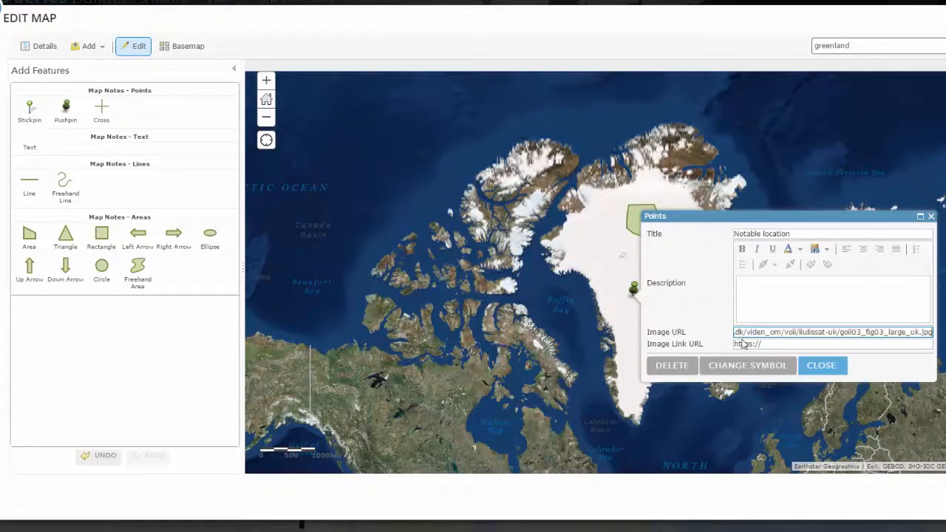
click(820, 365)
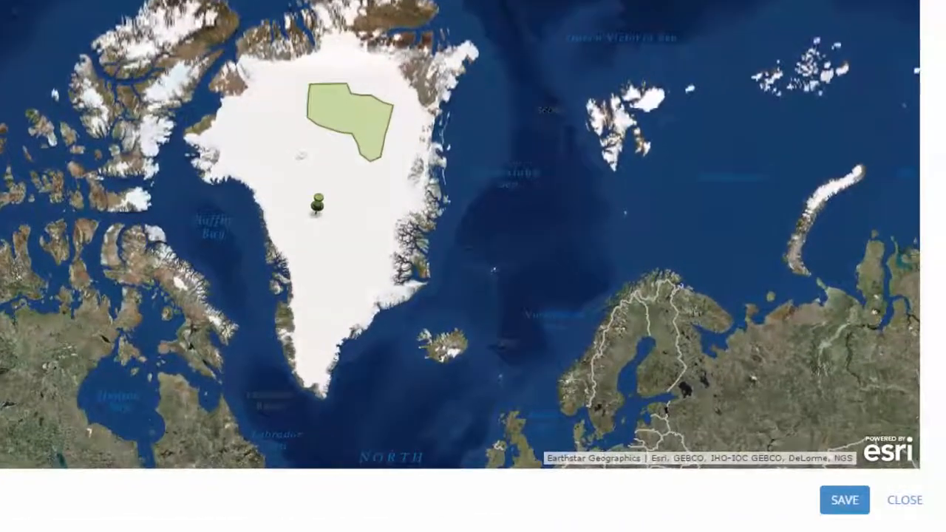
Step: Save the map and open the pushpin's pop-up to check its title and image
click(845, 501)
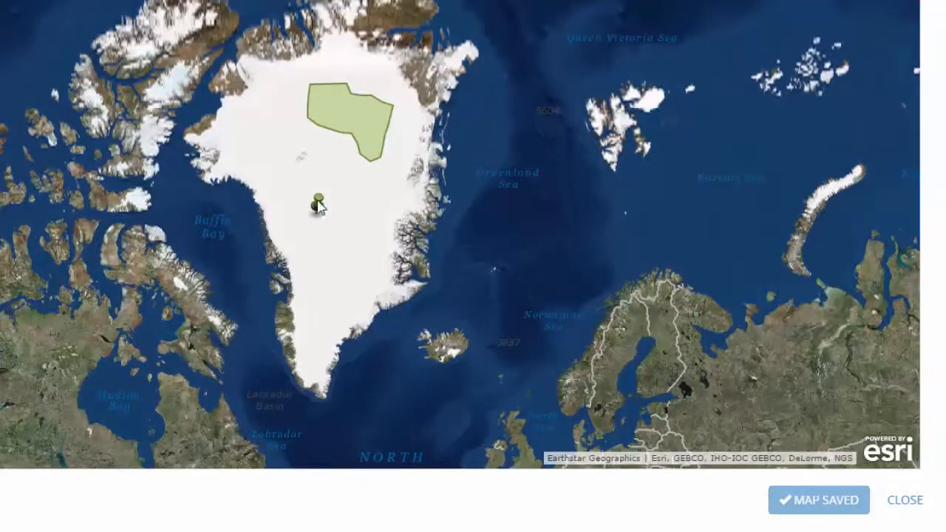
click(317, 207)
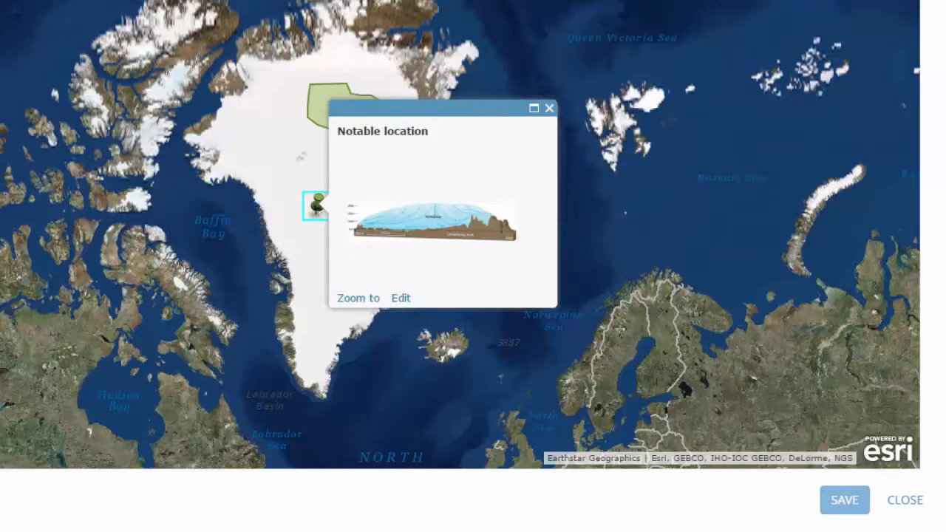
Step: Close the map editor and add the Custom Map Example tab with My Greenland Map Demo as its map
click(905, 501)
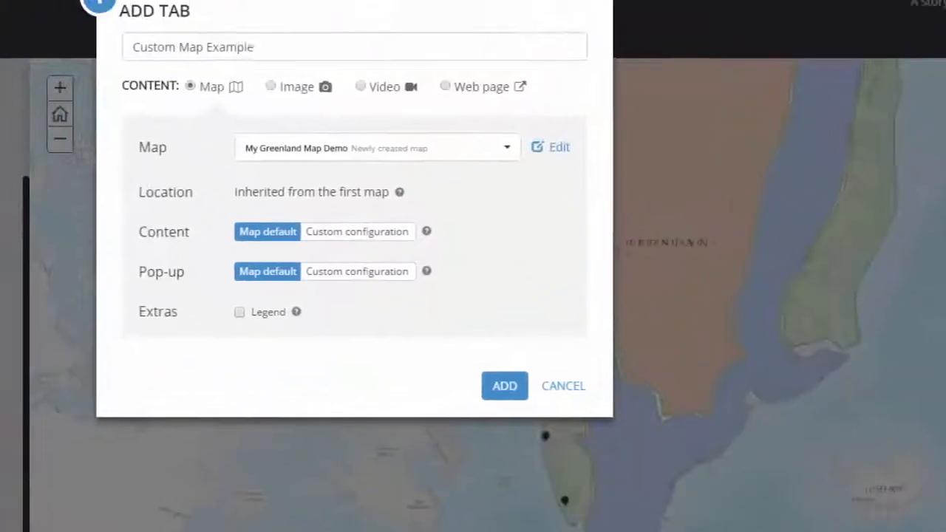
click(505, 386)
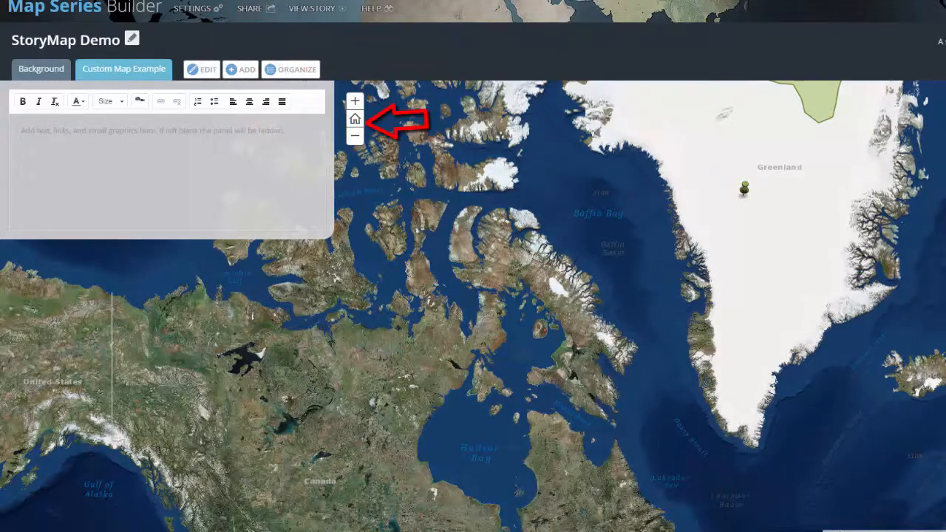
Step: Enter bold size 20 text in the Custom Map Example side panel about tying the map to the research question and using the Home button
click(96, 163)
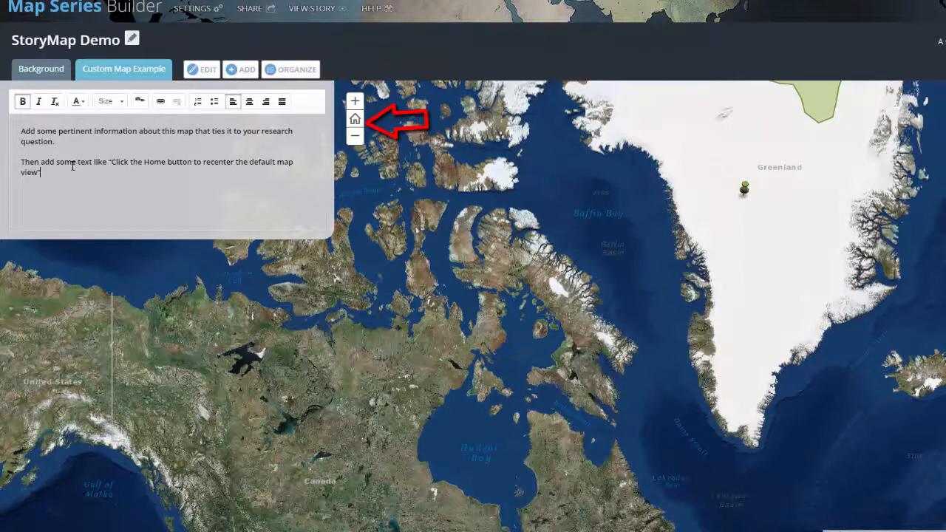
key(ctrl+a)
click(107, 101)
drag(157, 122, 157, 153)
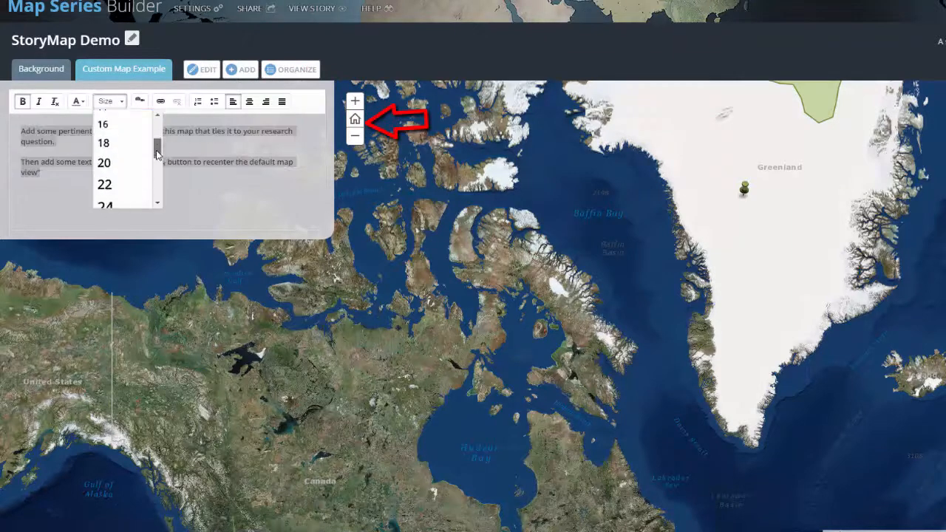
click(104, 163)
click(212, 213)
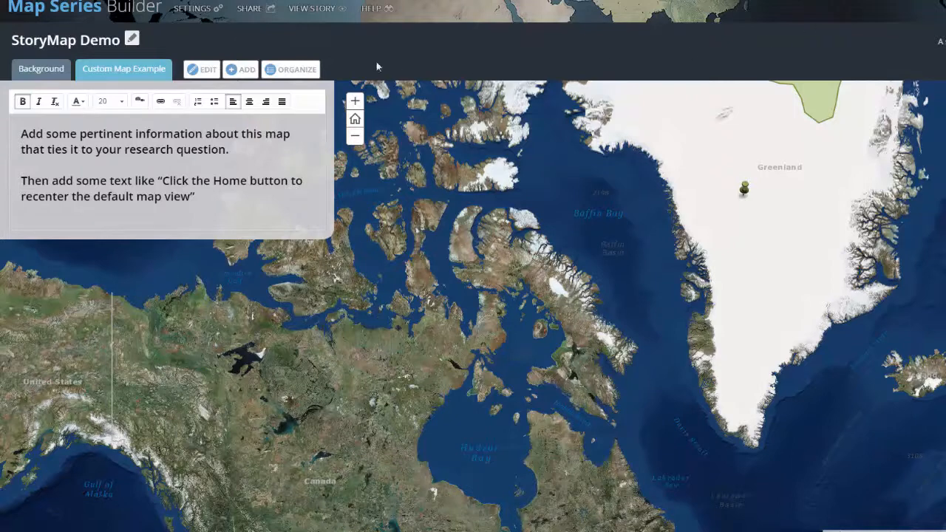
Step: Add a tab titled "Data" that shows the uploaded melting feedback loops infographic as an image with Center position
click(248, 71)
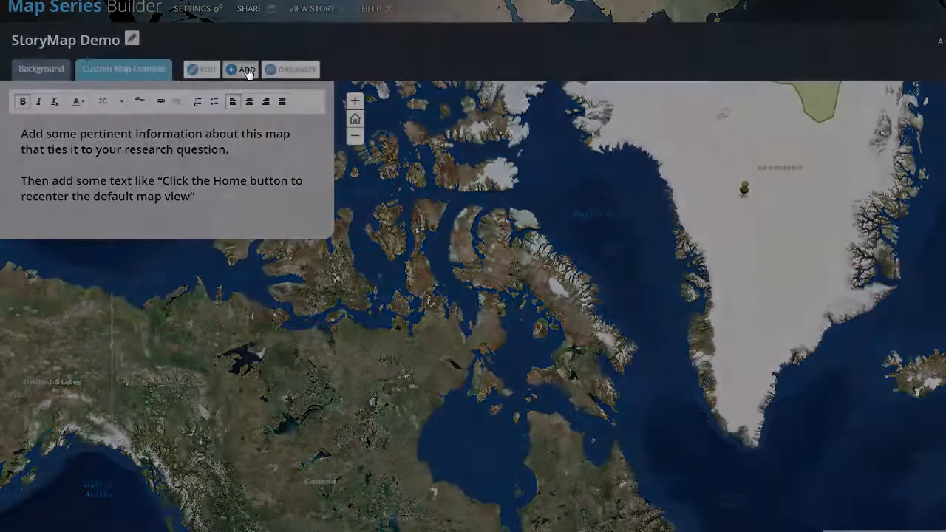
text(Data)
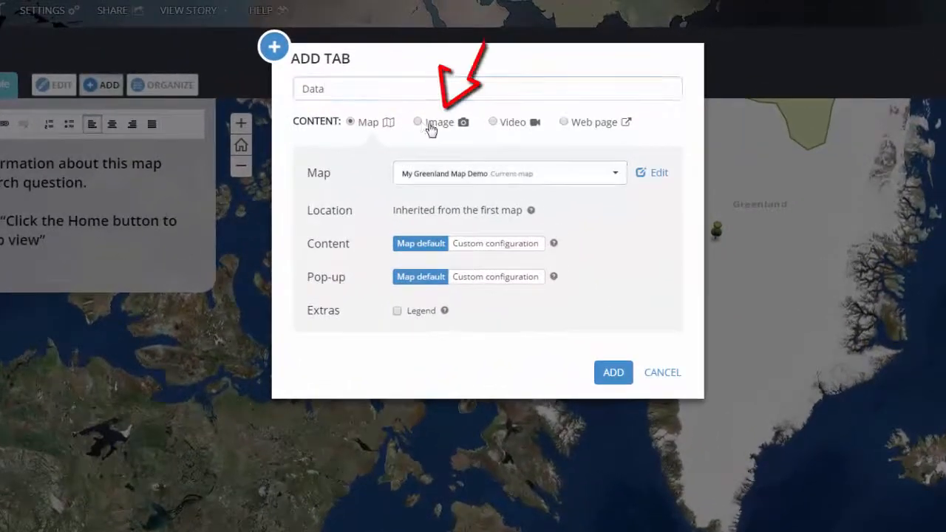
click(430, 124)
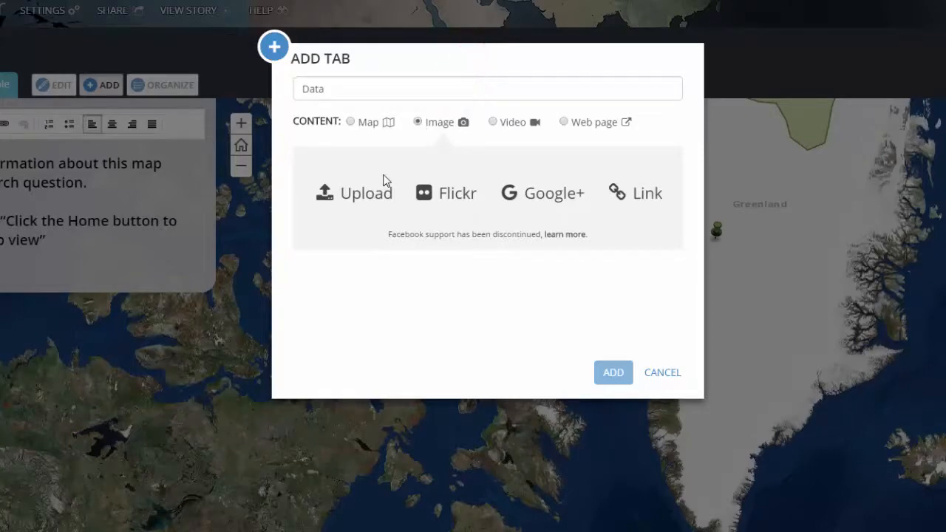
click(370, 203)
click(460, 181)
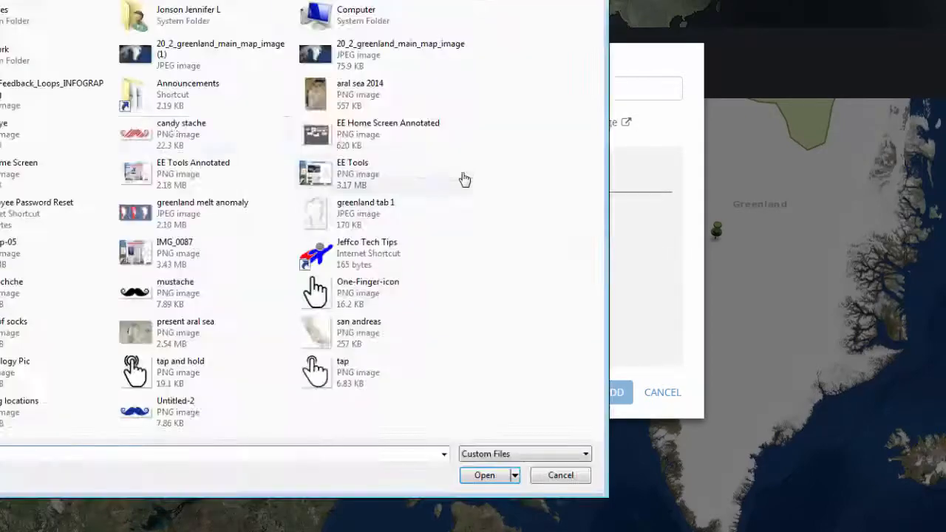
click(476, 473)
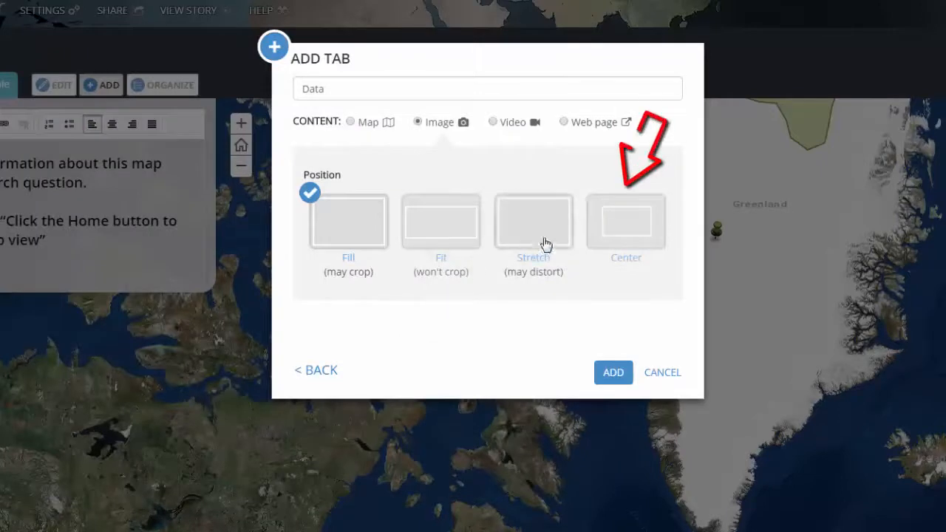
click(636, 234)
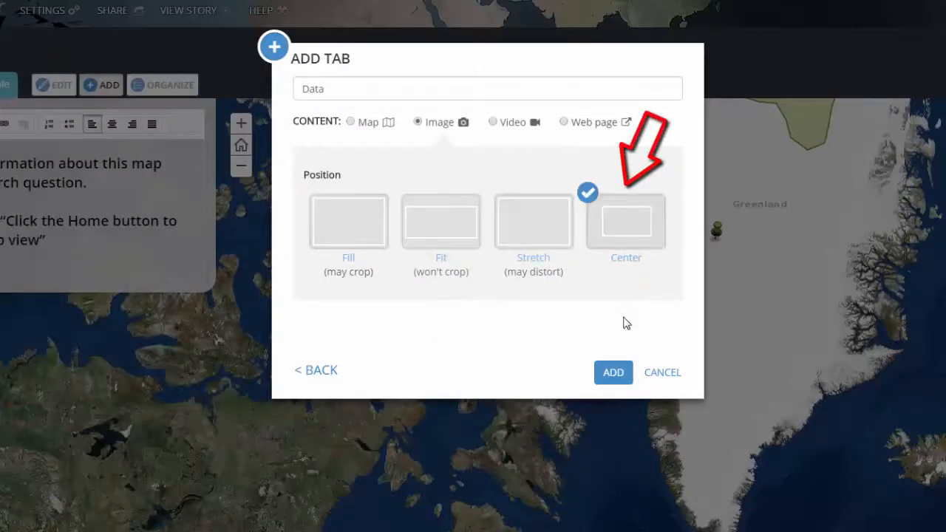
click(613, 374)
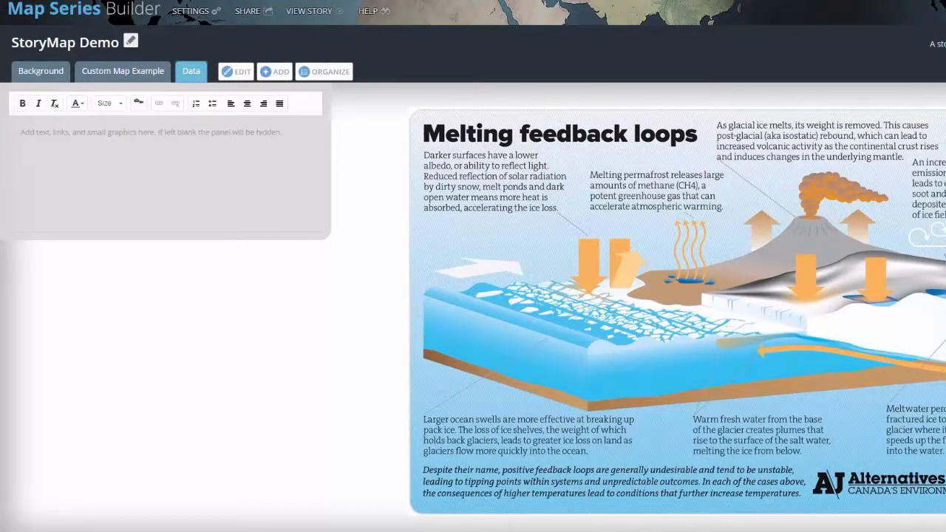
Step: Enter "Add your relevant text and explanation here." in the Data side panel as bold size 24 text and save the story
click(203, 143)
text(Add your relevant text and explanation here.)
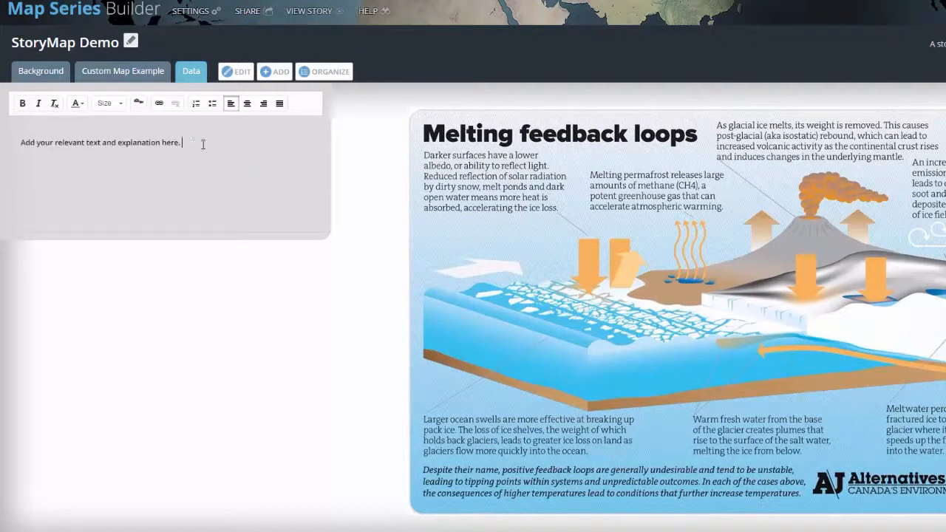
drag(202, 144, 21, 142)
click(22, 103)
click(110, 103)
scroll(126, 183, down, 1)
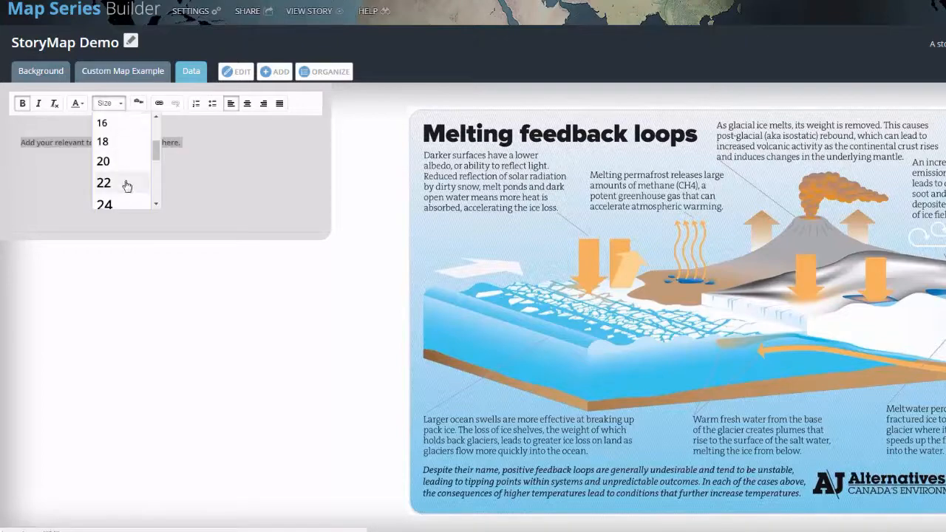
click(104, 204)
click(214, 192)
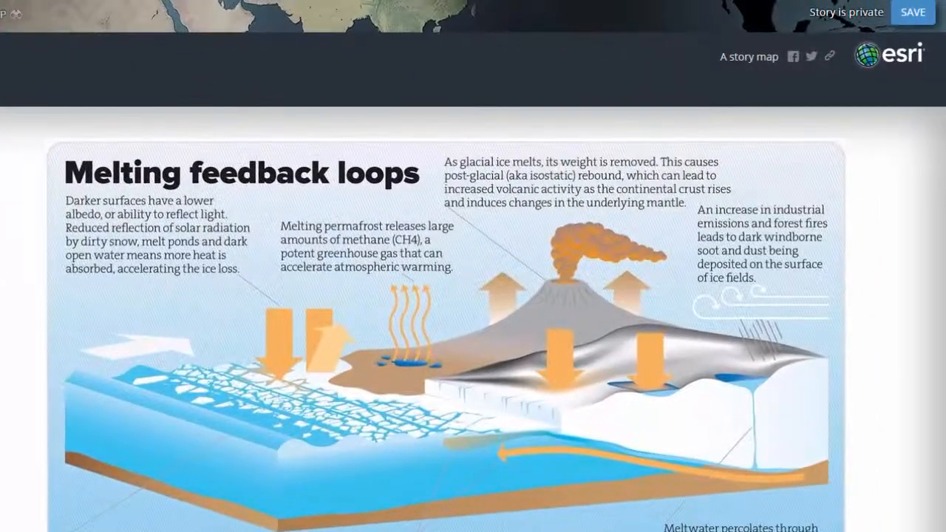
click(915, 12)
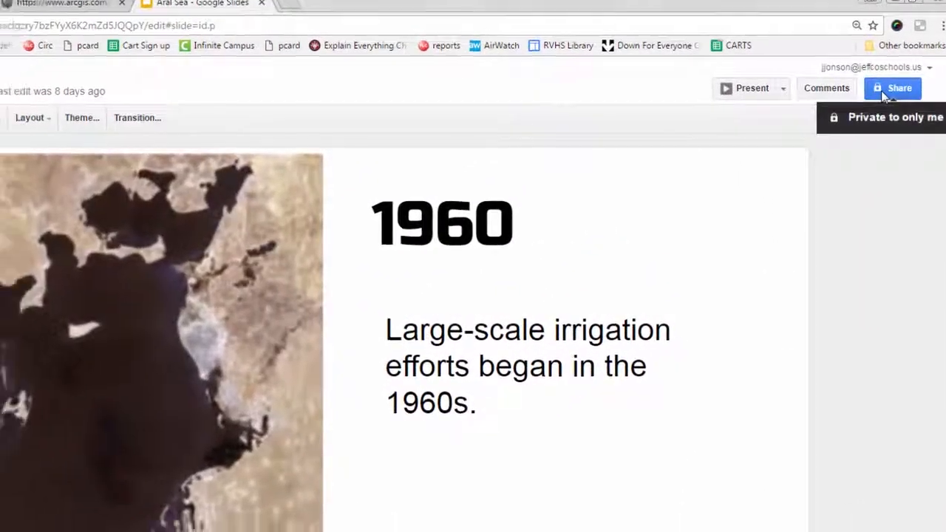
Step: In Google Slides, set the Aral Sea presentation's link sharing to On - Anyone with the link, with view access
click(884, 83)
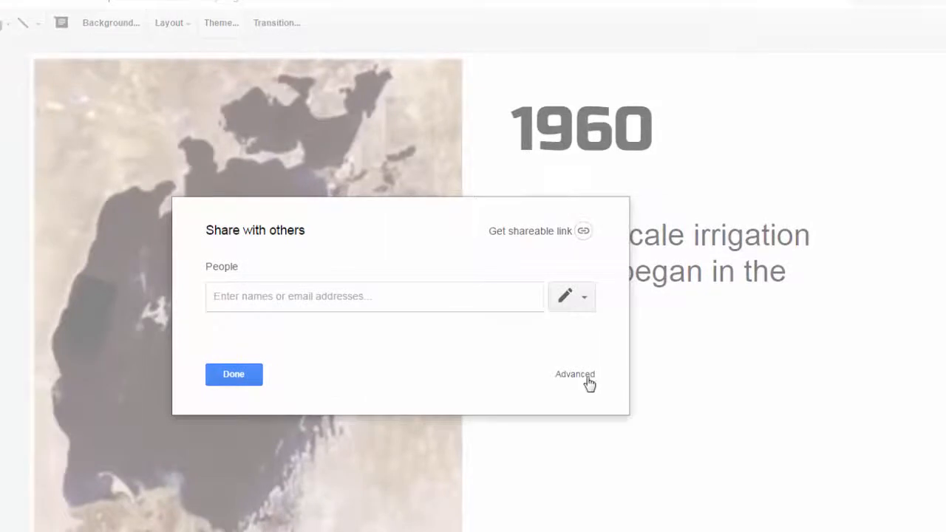
click(590, 382)
click(558, 216)
click(227, 236)
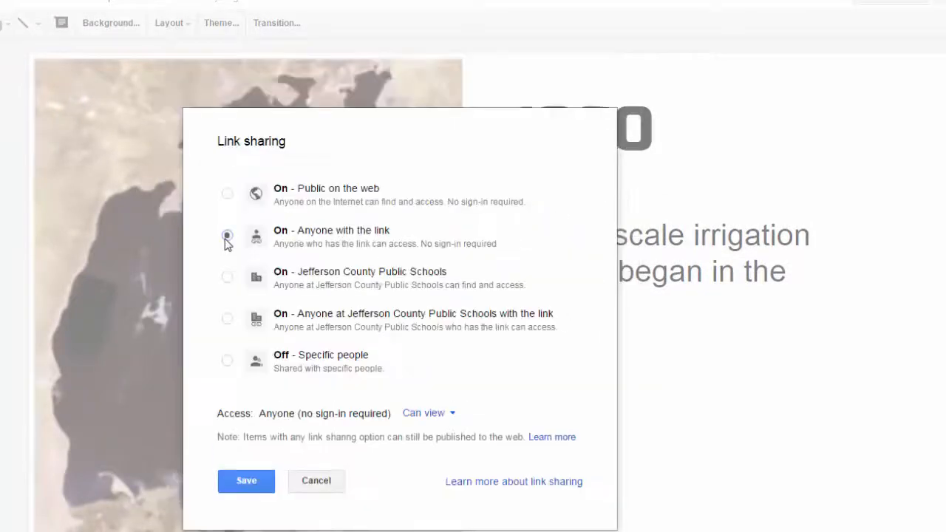
click(247, 480)
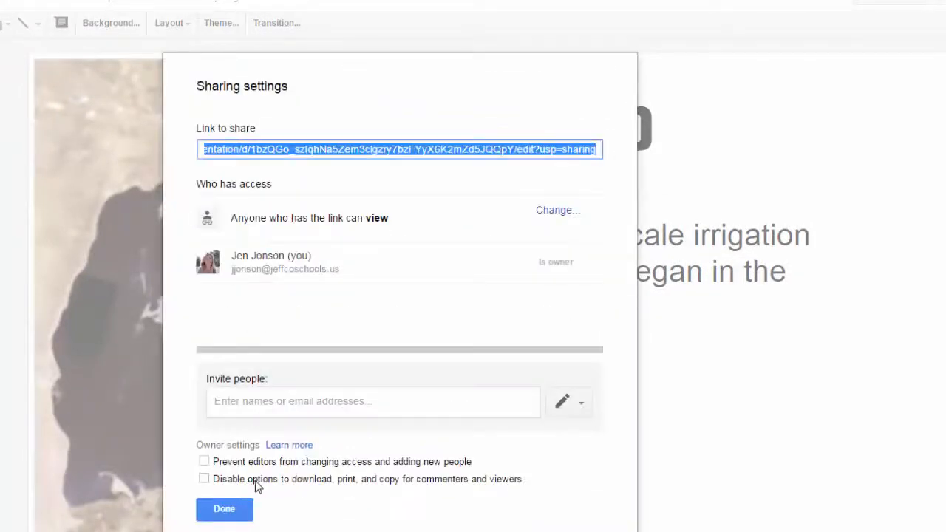
click(239, 509)
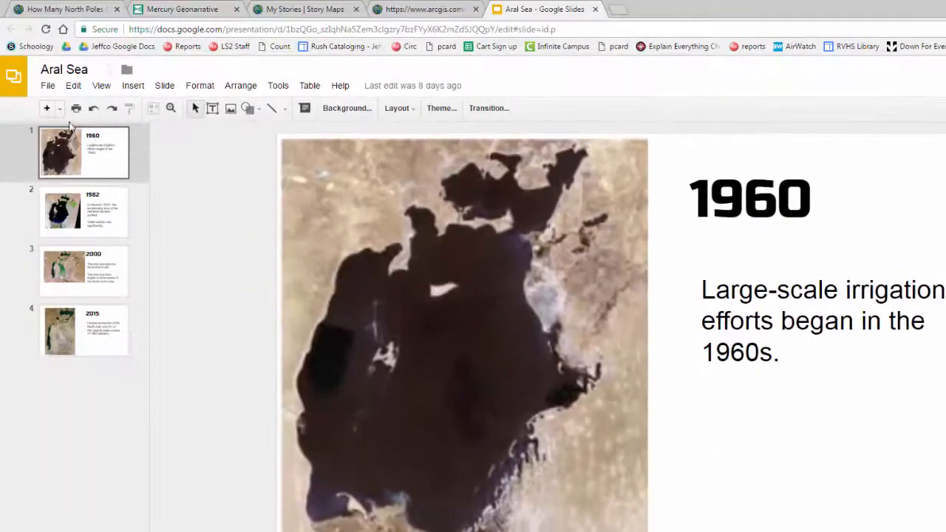
Step: Copy the Aral Sea presentation's embed code from its Publish to the web settings
click(46, 86)
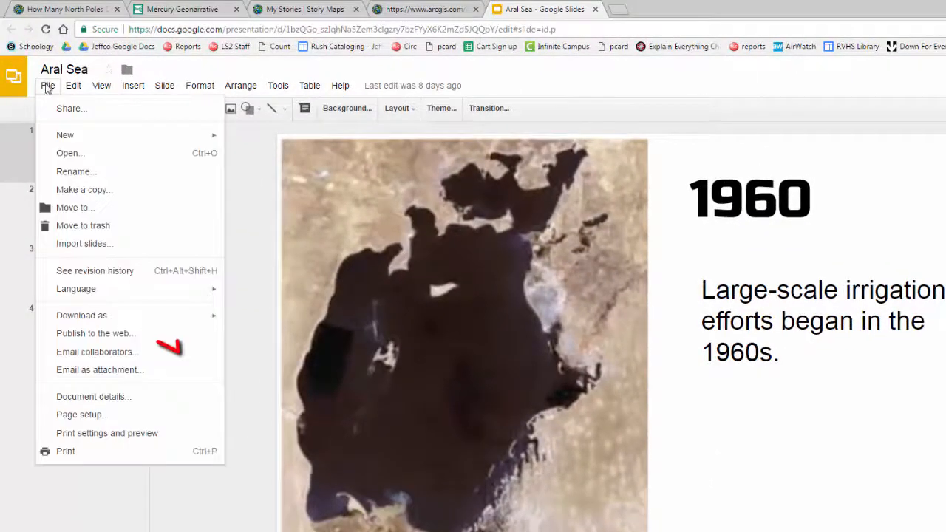
click(92, 333)
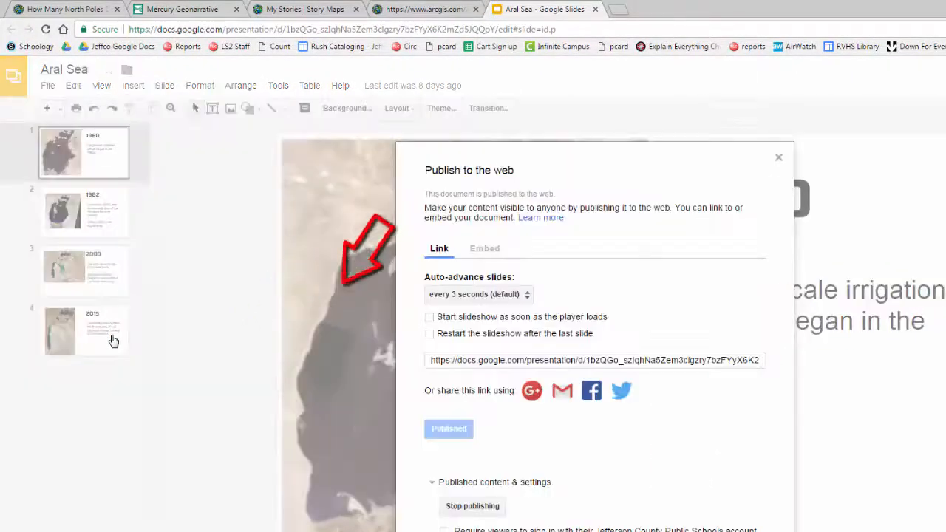
click(485, 253)
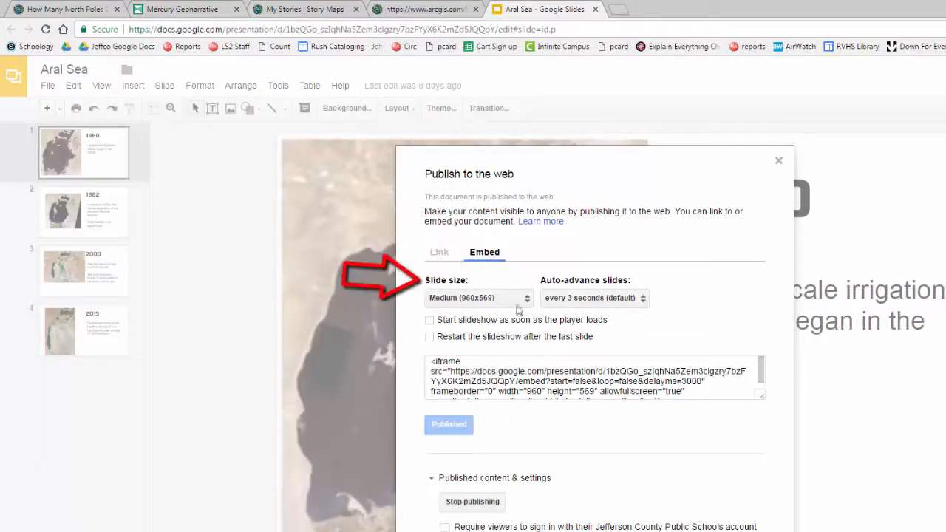
click(533, 381)
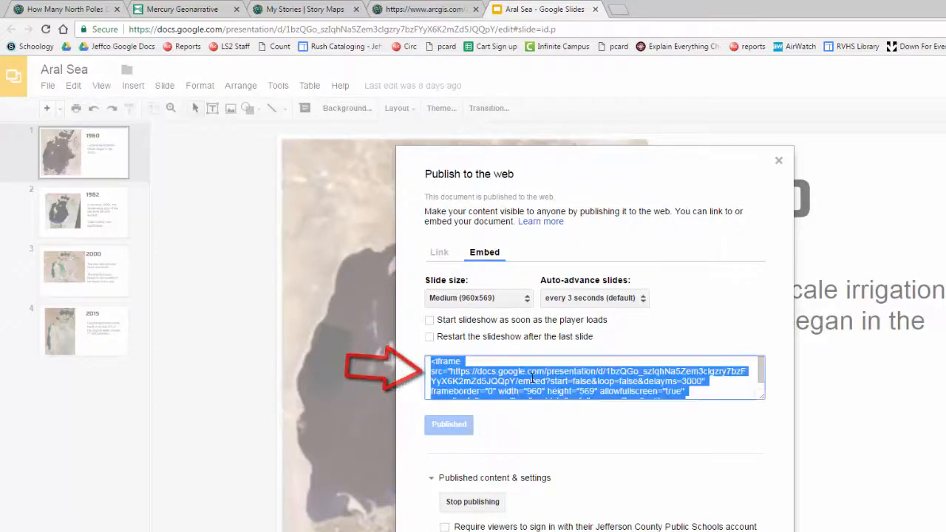
right_click(533, 380)
click(553, 388)
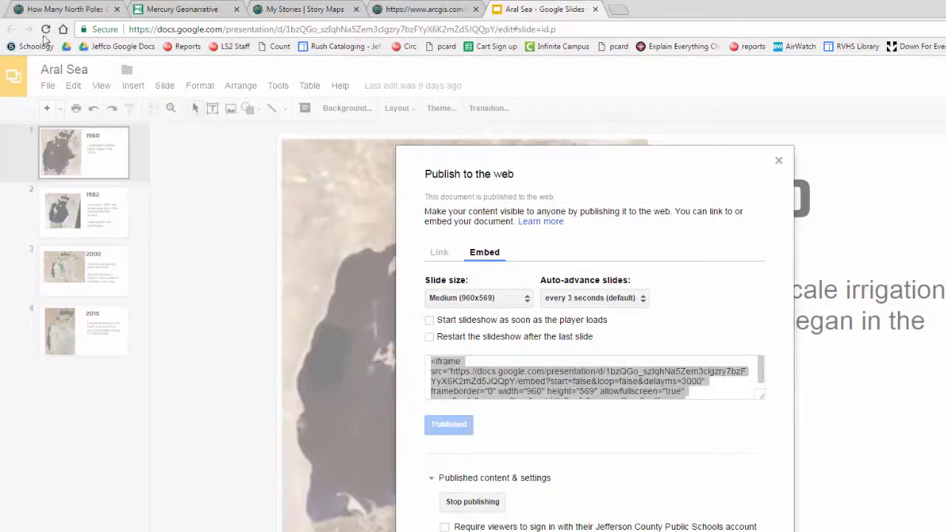
Step: Back in Map Series Builder, start a web page tab titled "Google Slides Example" and configure it with the copied embed code
click(412, 9)
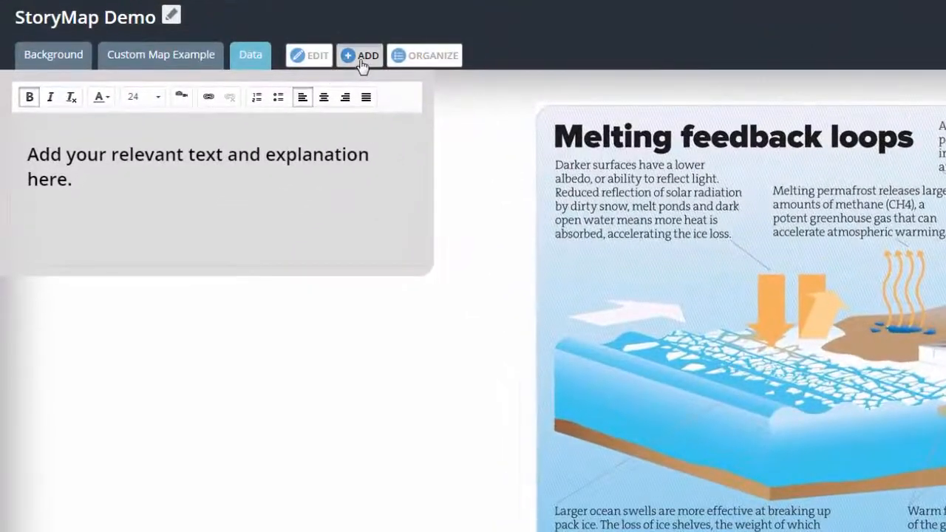
click(337, 87)
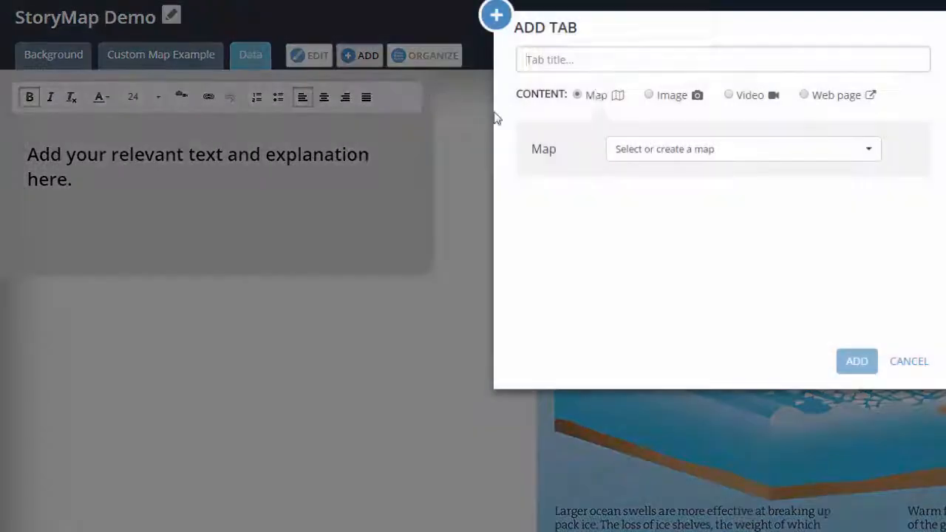
text(Google Slides Example)
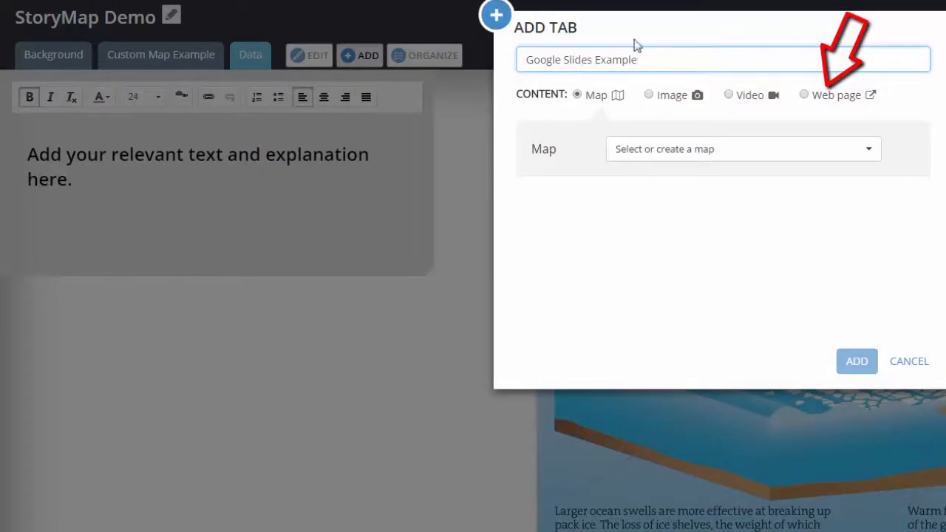
click(805, 95)
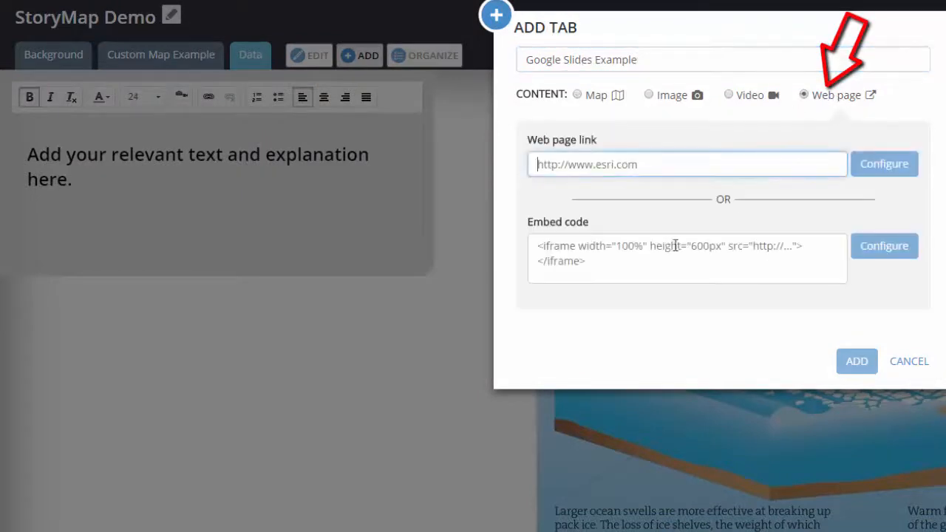
click(656, 258)
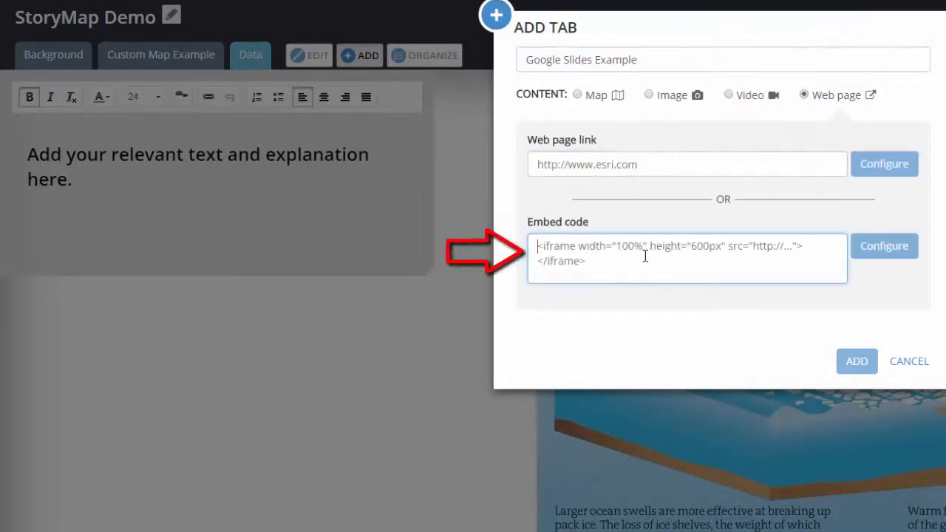
right_click(645, 254)
click(692, 353)
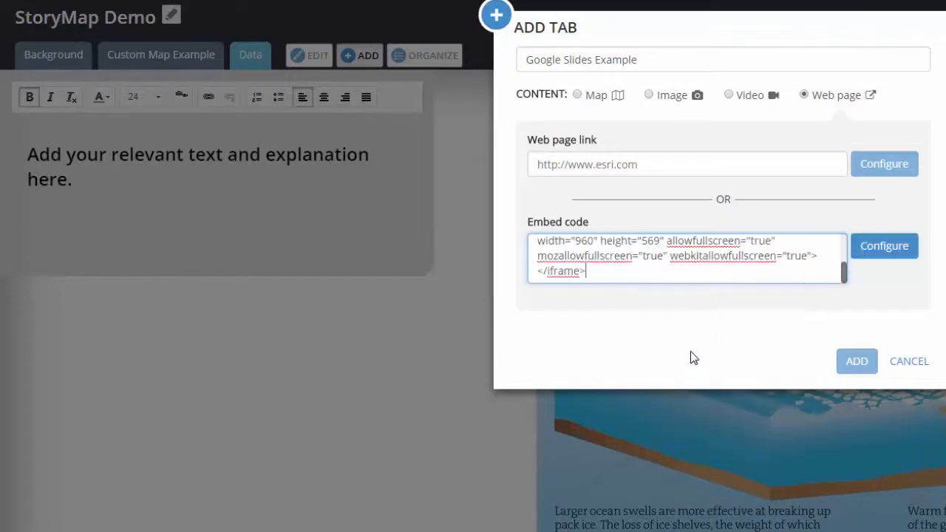
click(888, 247)
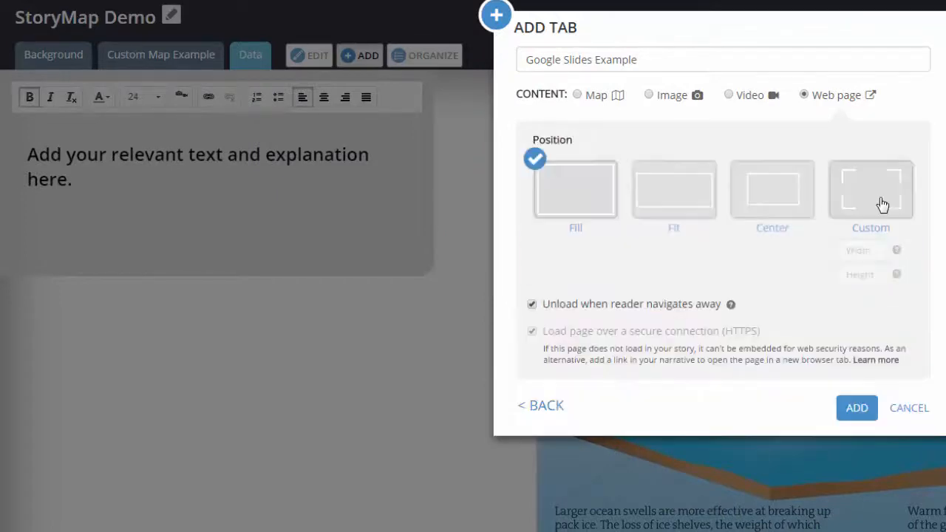
Step: Give the embedded slides a Custom position with width 900 and height 600, and add the tab
click(883, 208)
click(868, 251)
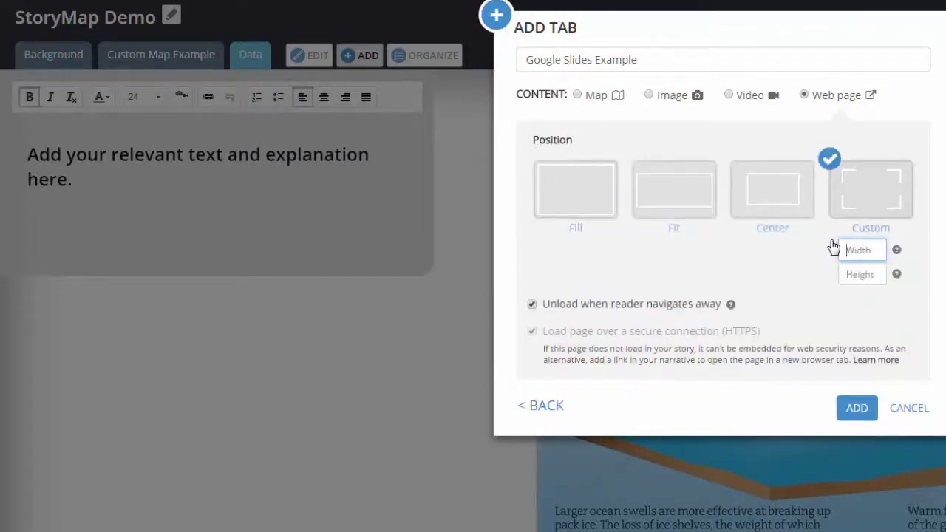
key(Tab)
key(Tab)
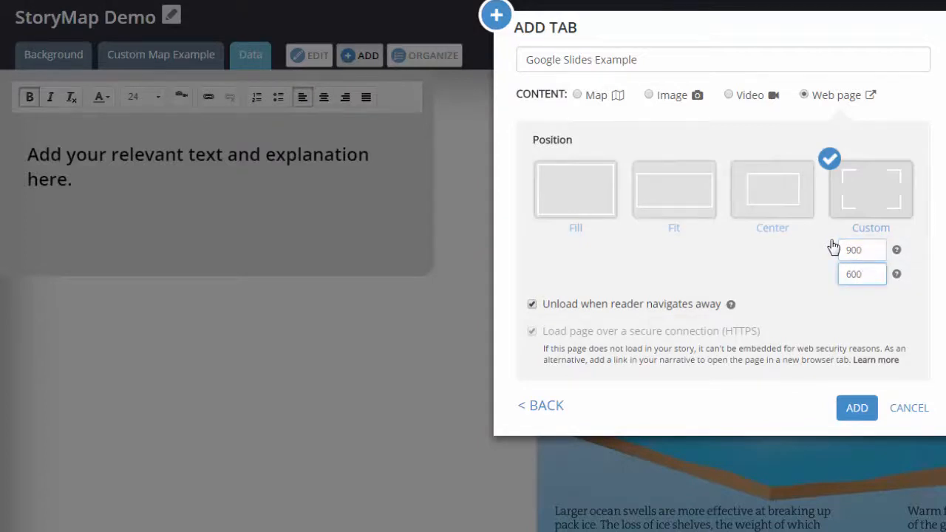
click(866, 412)
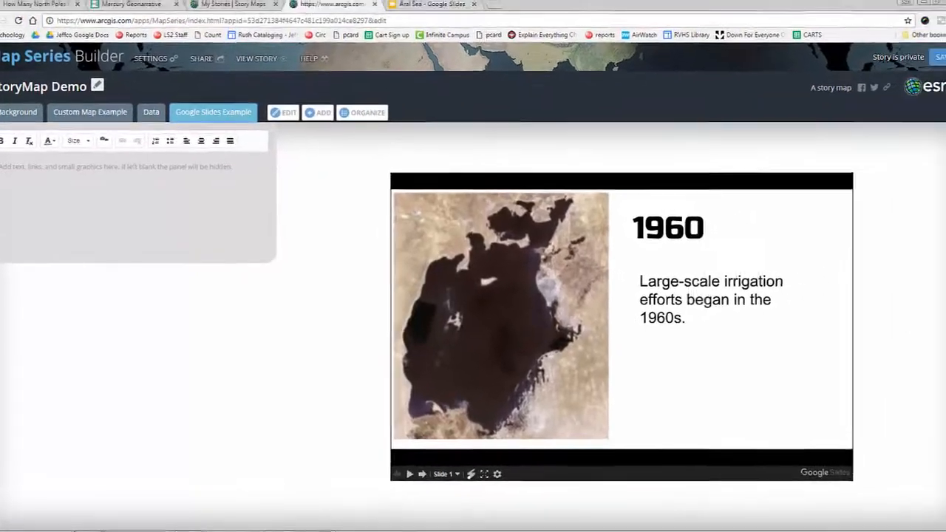
Step: Copy the web address of the YouTube video "NASA | Greenland's Ice Layers Mapped in 3D"
drag(2, 187, 506, 3)
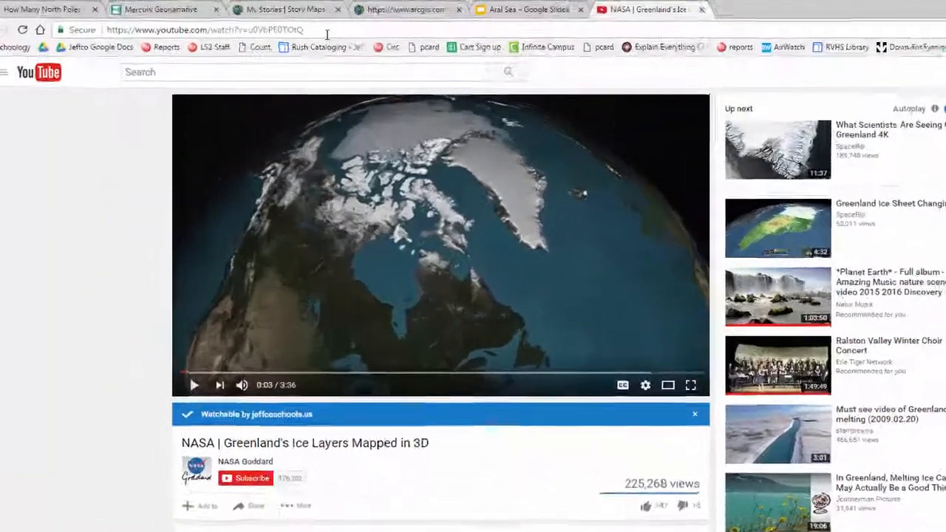
click(222, 30)
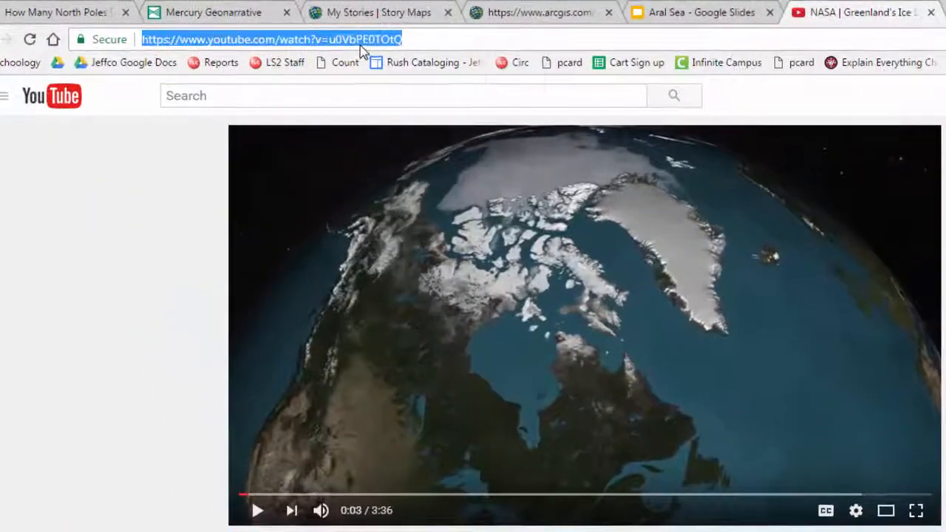
right_click(342, 44)
click(371, 102)
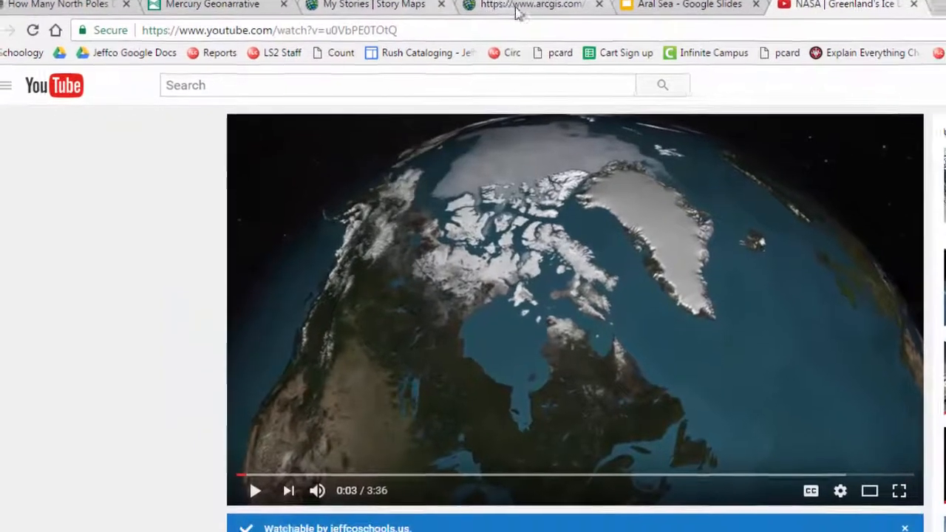
Step: Back in Map Series Builder, start a new tab titled "Video from YouTube Example" with a YouTube video as its content
click(528, 13)
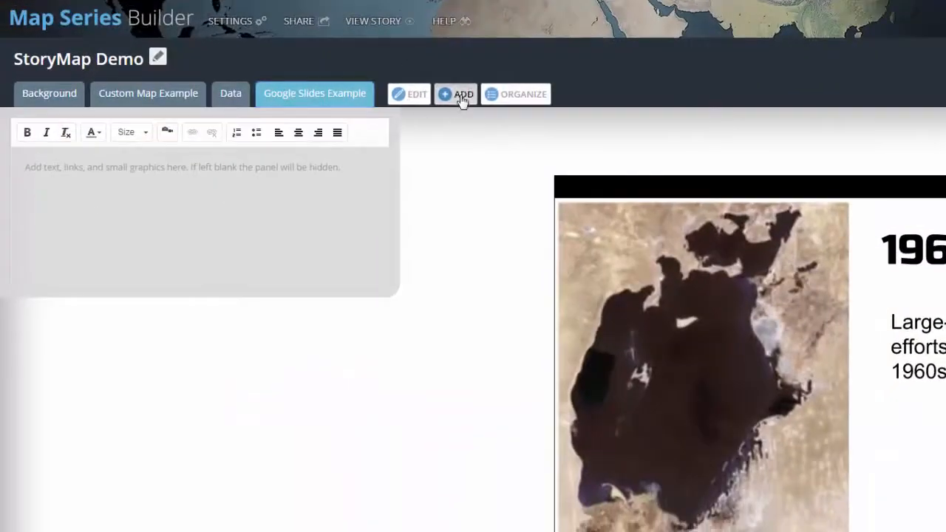
click(456, 94)
text(Video from YouTu)
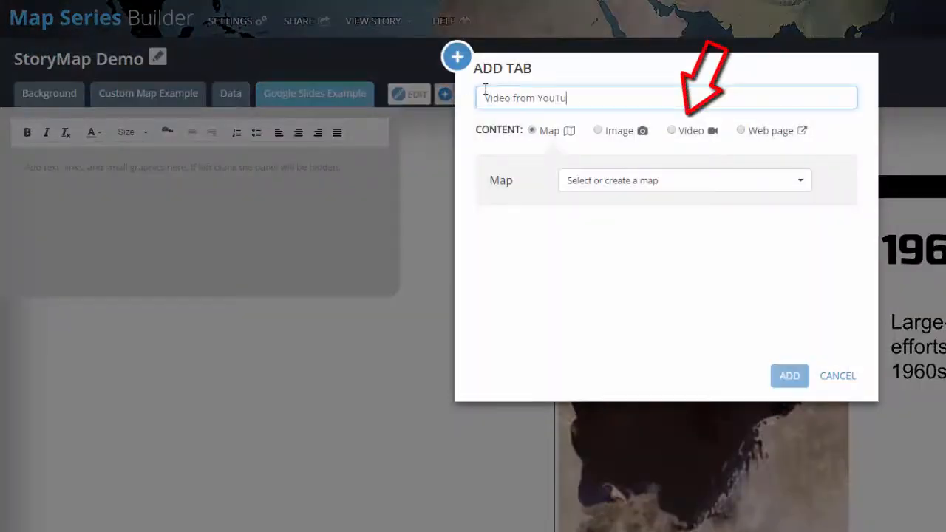
text(be Example)
click(670, 131)
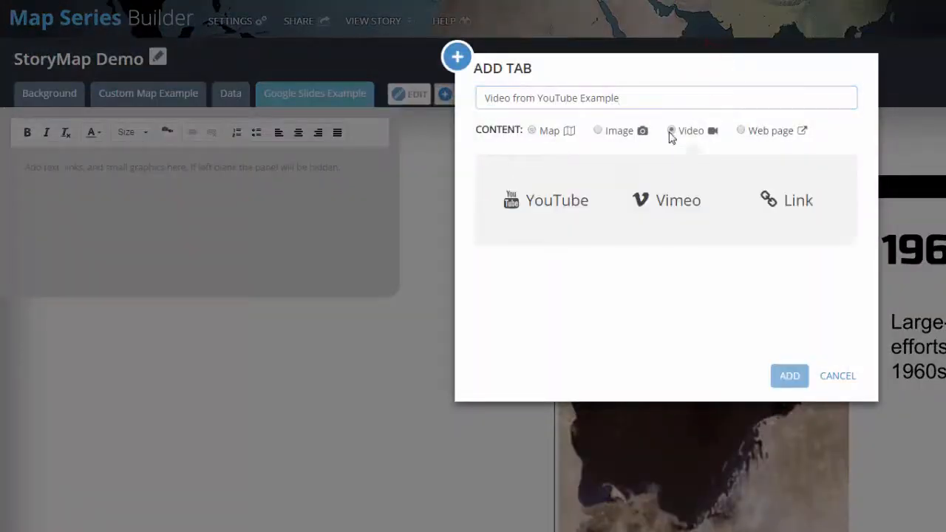
click(561, 201)
Step: Paste the copied YouTube link, check it, and select the NASA Greenland ice layers video
right_click(598, 178)
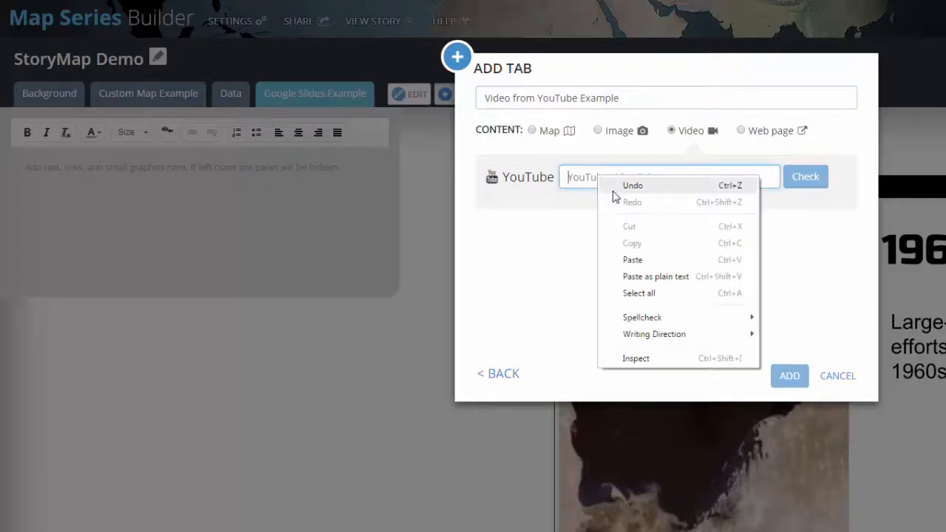
click(632, 260)
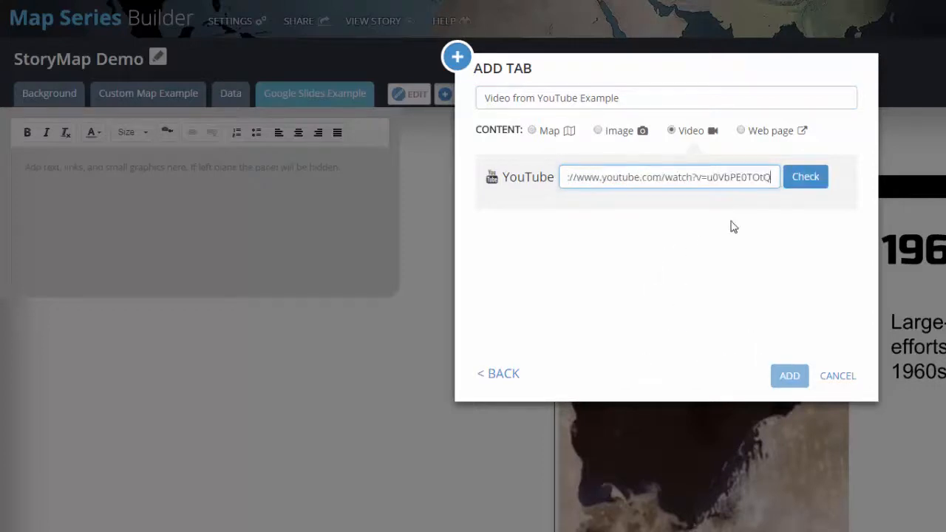
click(806, 177)
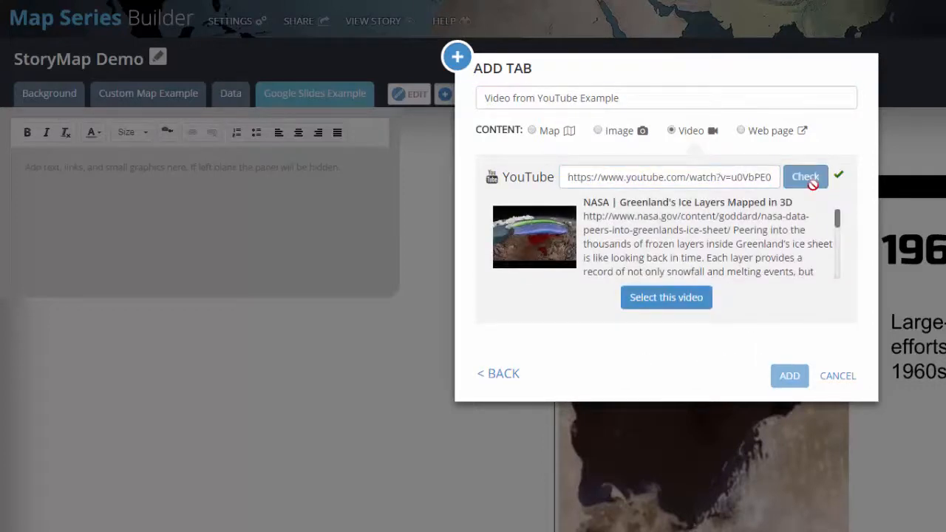
click(686, 298)
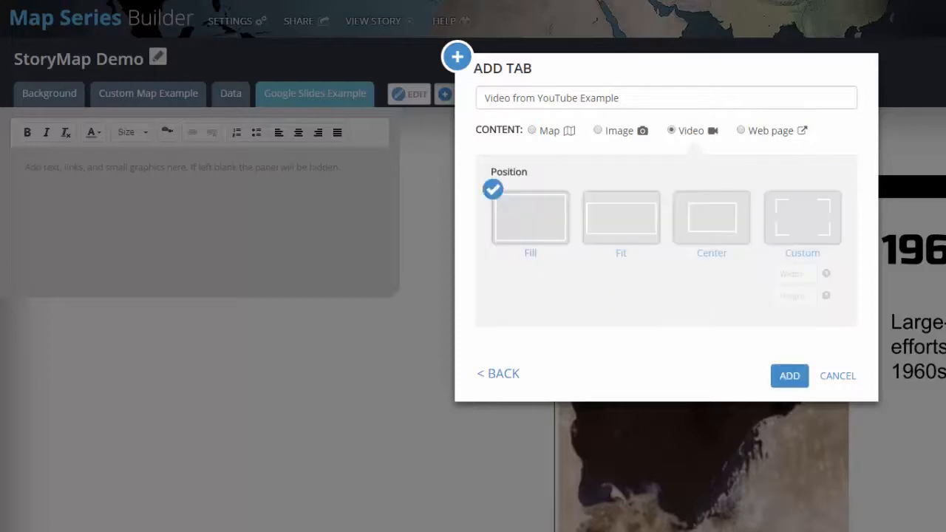
Step: Give the video a Custom position with width 900 and height 600, and add the tab
click(784, 220)
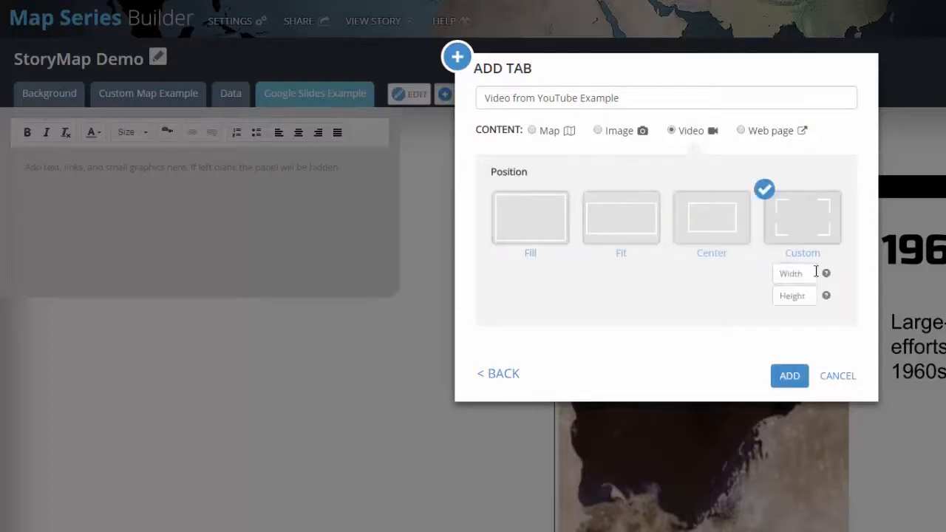
text(900)
key(Tab)
text(600)
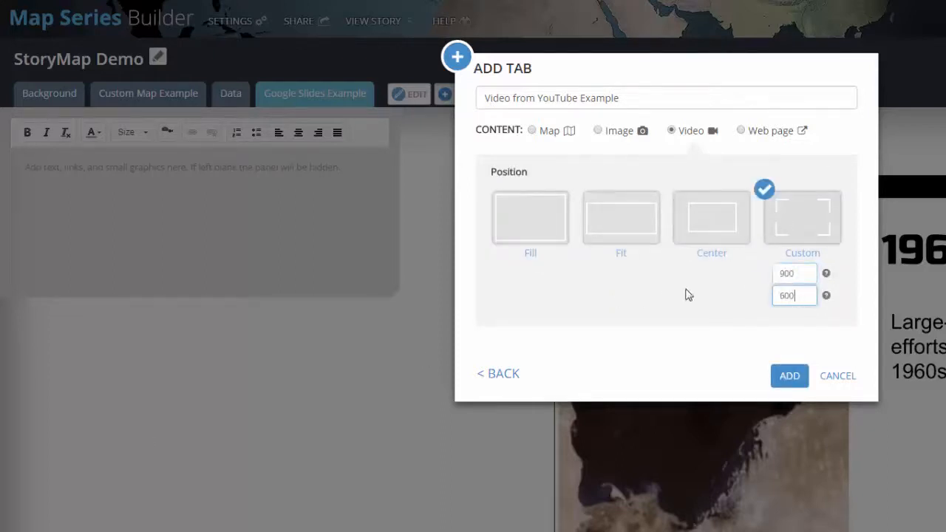
click(787, 381)
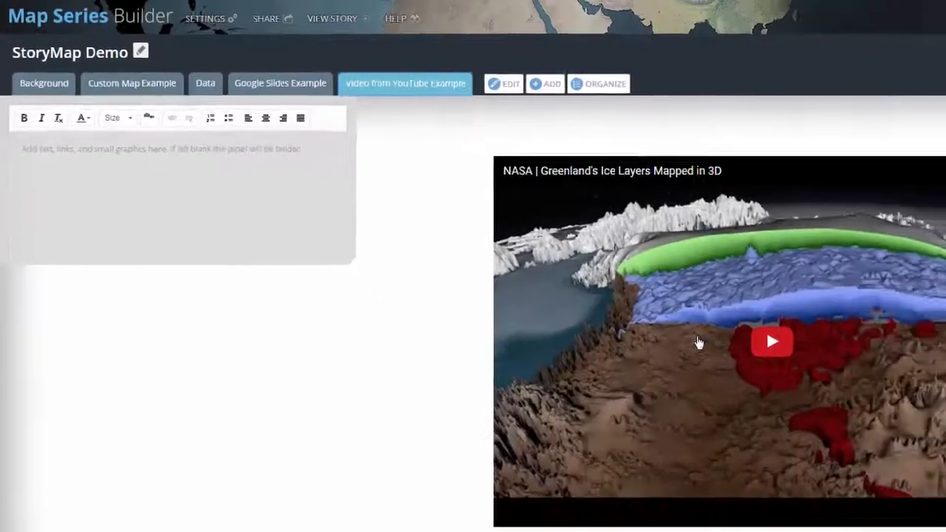
Step: Write "Don't forget to summarize the video's content and its relevance to your project." in the video tab's text panel at size 24
click(125, 155)
text(Don't forget to summarize the video's content and its relevance to your project.)
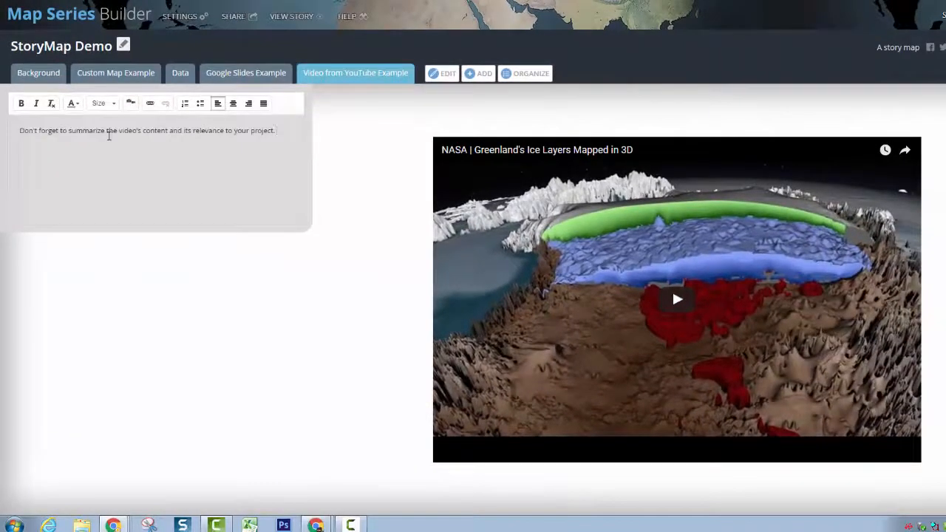
key(ctrl+a)
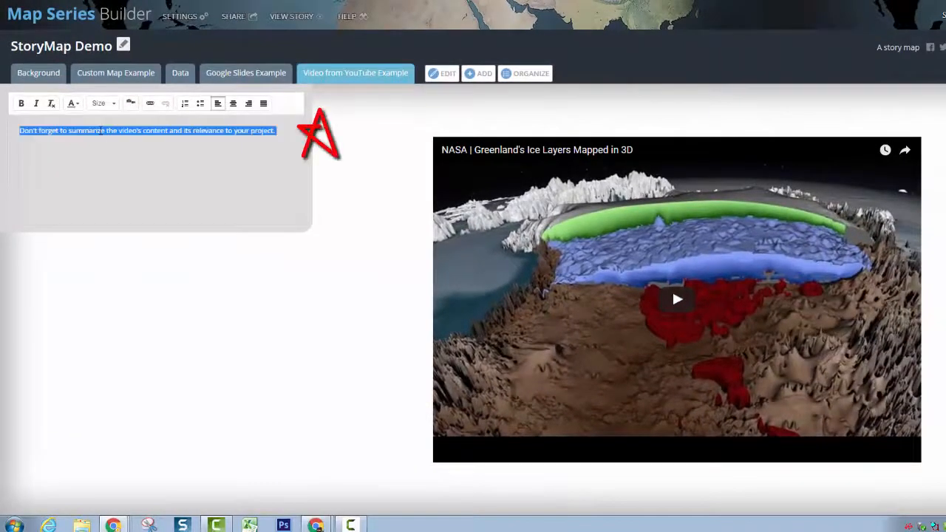
click(102, 103)
click(111, 196)
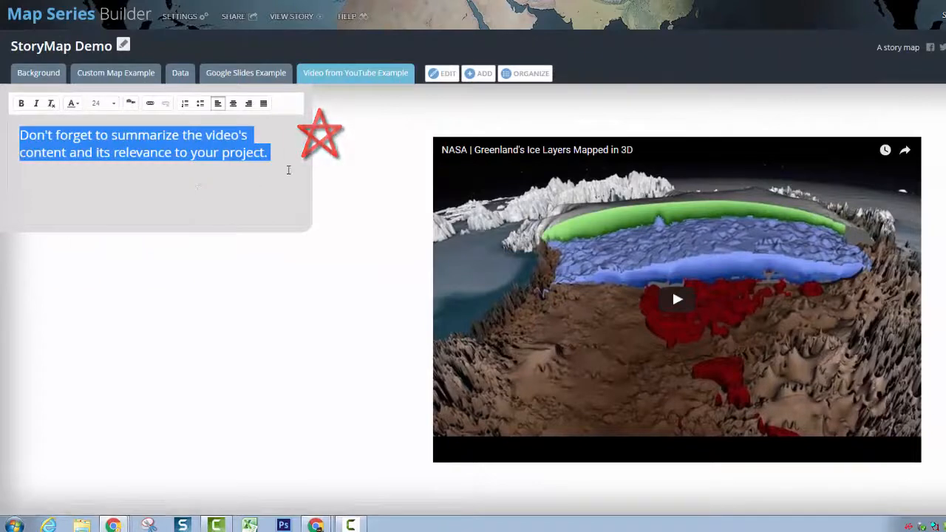
click(277, 153)
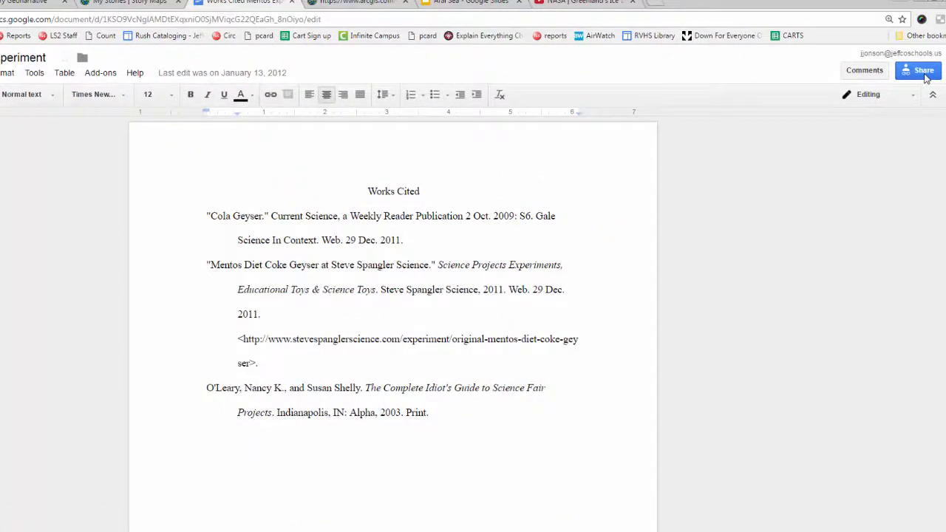
Step: Copy the shareable view link of the Works Cited Google Doc and return to Map Series Builder
click(924, 73)
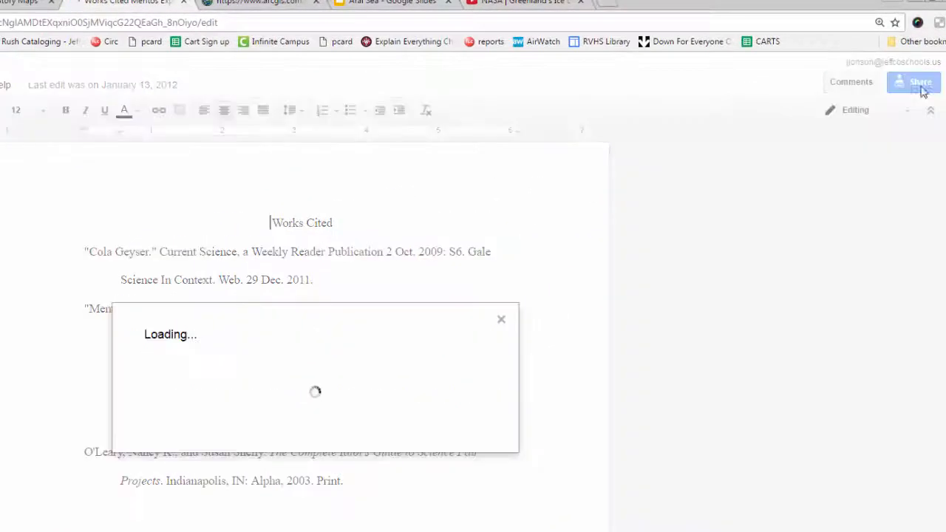
click(439, 321)
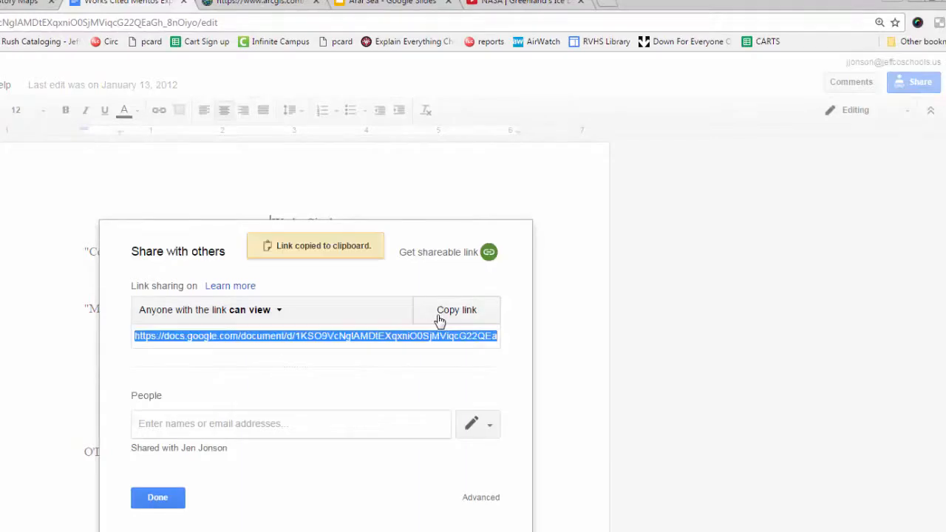
click(184, 2)
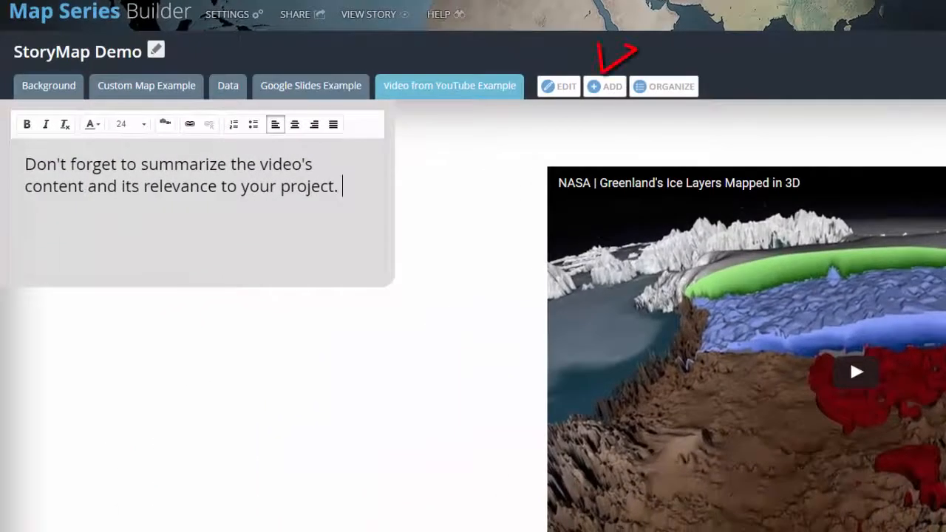
Step: Add a web page tab titled "Works Cited" that shows the copied Google Doc link in the Fill position
click(613, 87)
text(Works Cited)
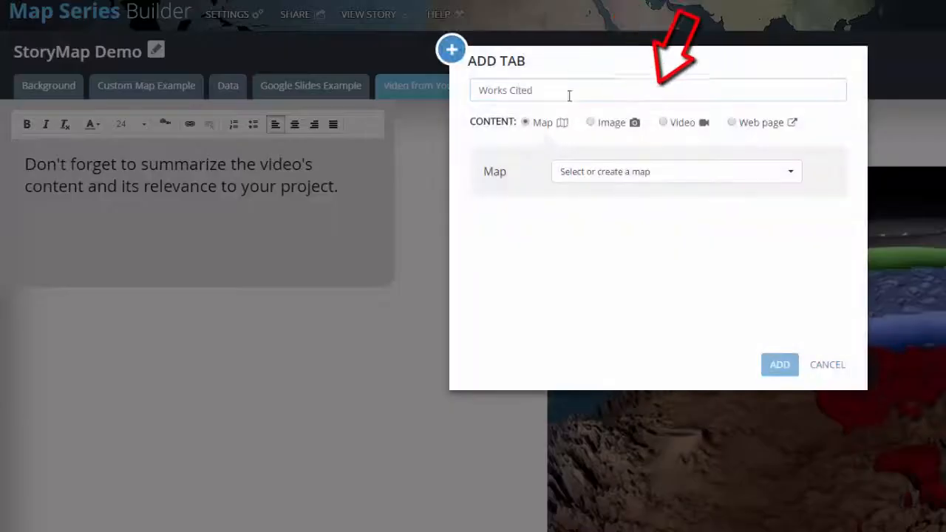
click(736, 123)
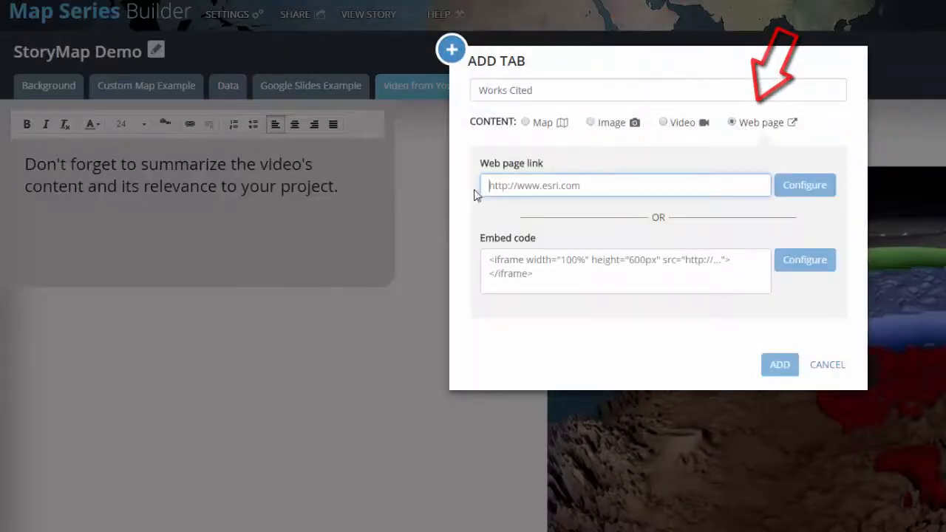
right_click(502, 186)
click(548, 265)
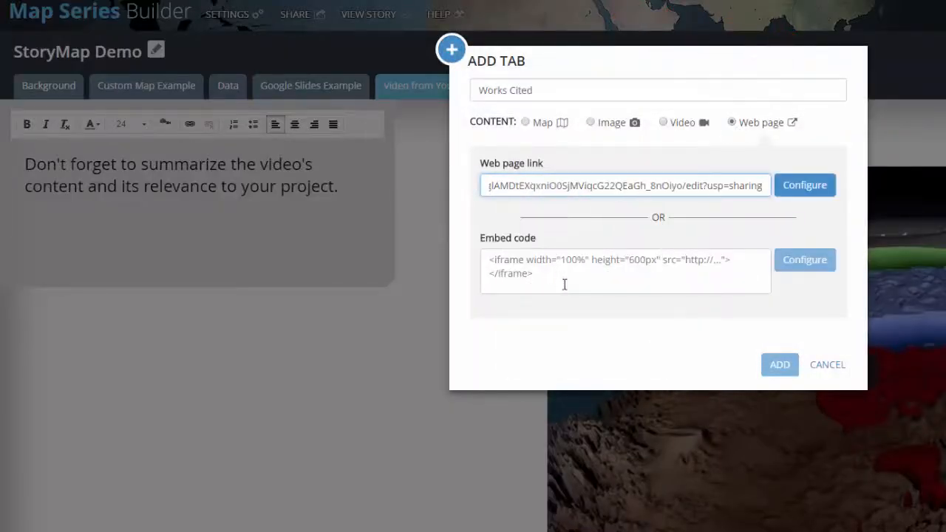
click(818, 187)
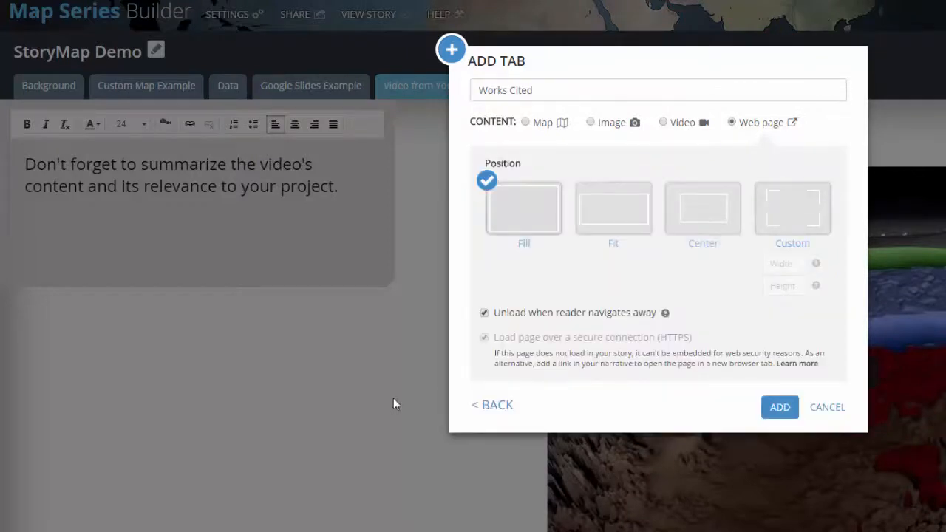
click(780, 408)
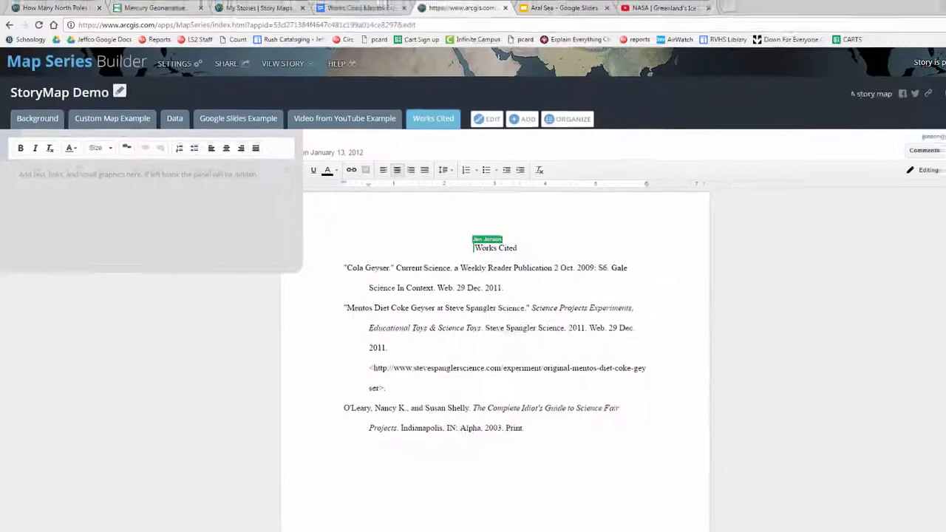
Step: Switch to the "Down to the Last Drop - Aral Sea" story map and compare its two images with the swipe slider
mouse_move(304, 530)
click(305, 513)
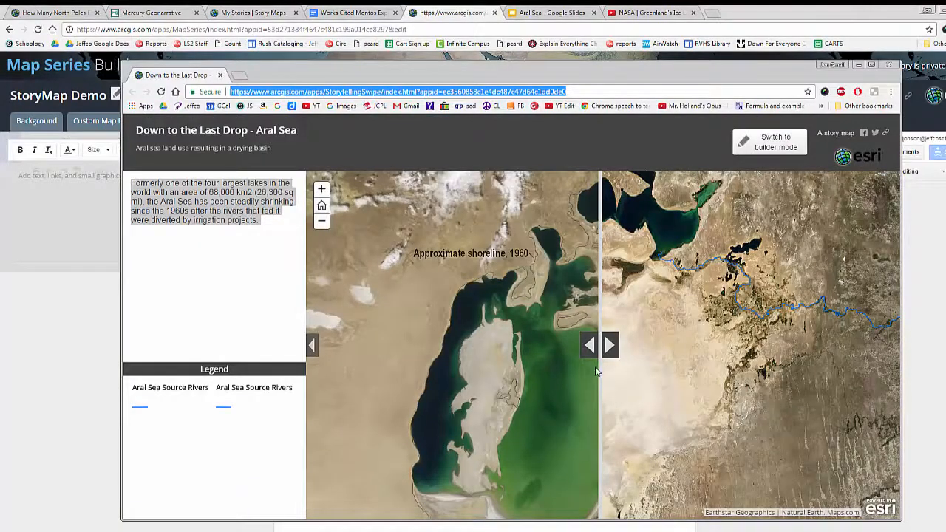
mouse_move(596, 371)
mouse_down()
mouse_move(766, 362)
mouse_move(399, 362)
mouse_move(578, 364)
mouse_up()
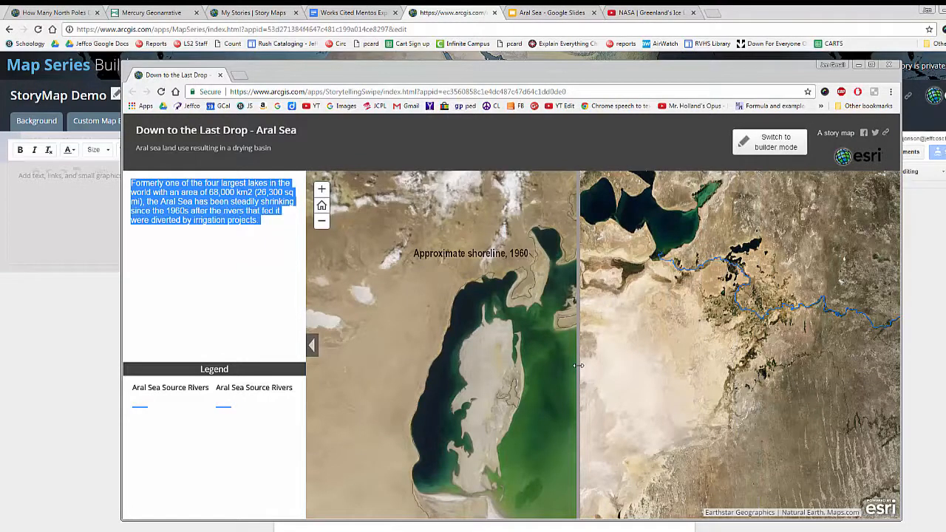
Step: Copy the Aral Sea swipe story map's web address and return to Map Series Builder
click(442, 91)
right_click(442, 92)
click(447, 129)
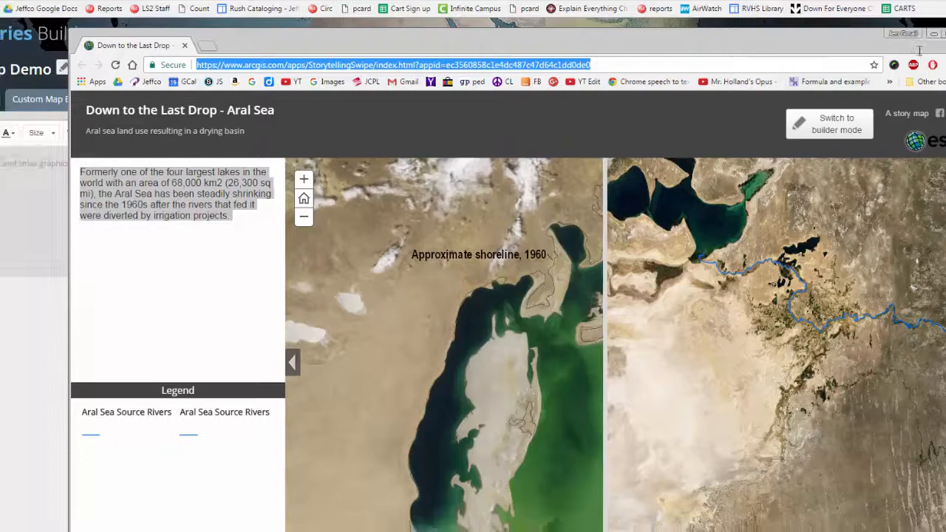
click(913, 40)
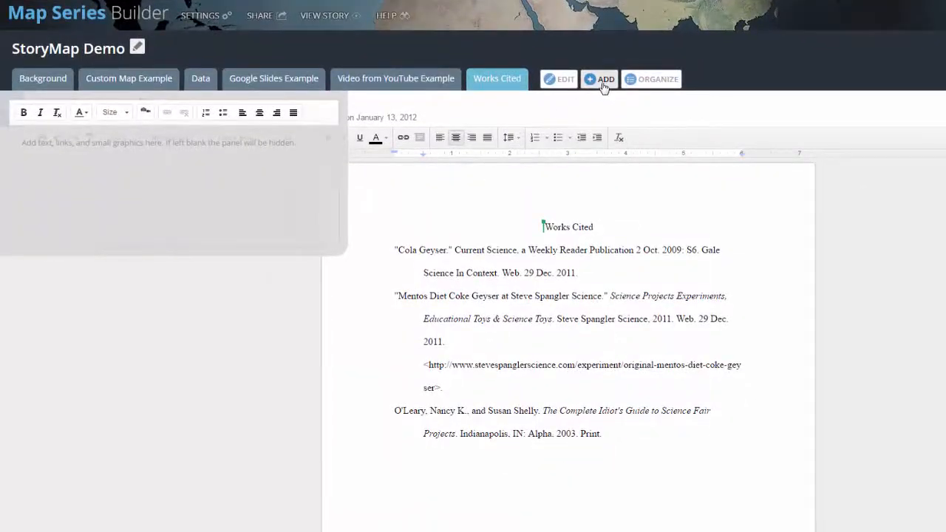
Step: Add a web page tab titled "Aral Sea Before & After" from the copied story map link, and try its swipe slider
click(600, 79)
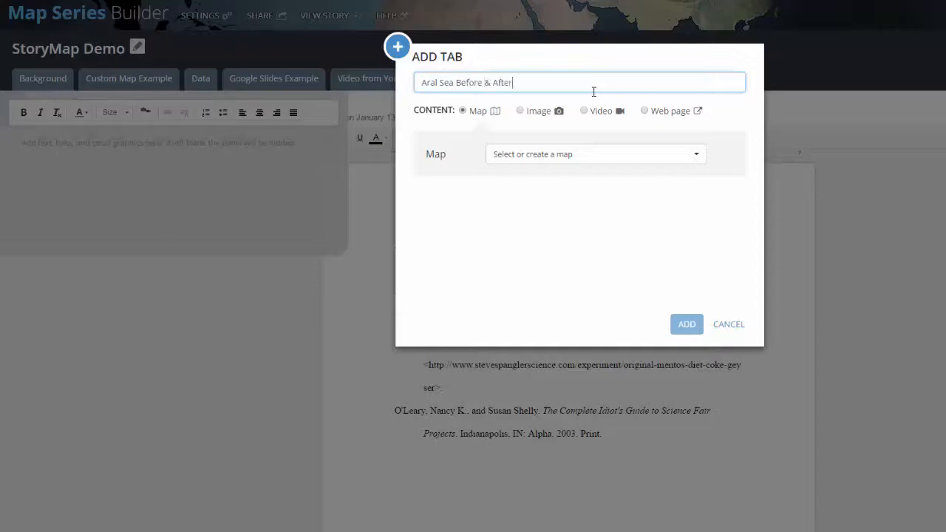
click(645, 110)
right_click(533, 158)
click(560, 236)
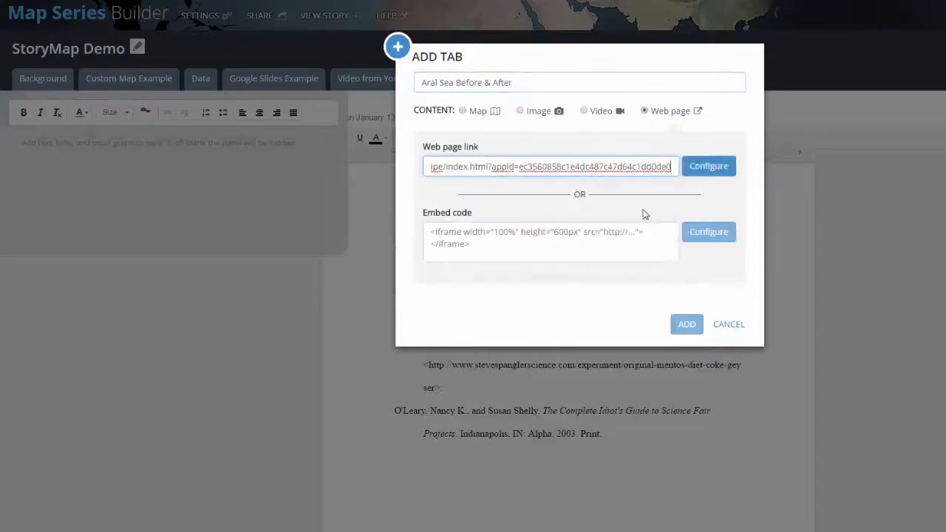
click(711, 167)
click(687, 360)
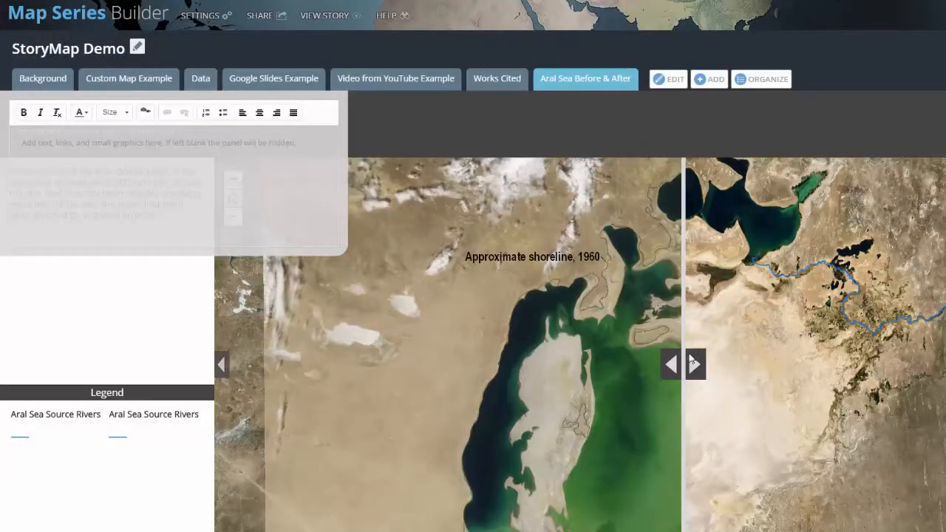
drag(692, 362, 656, 364)
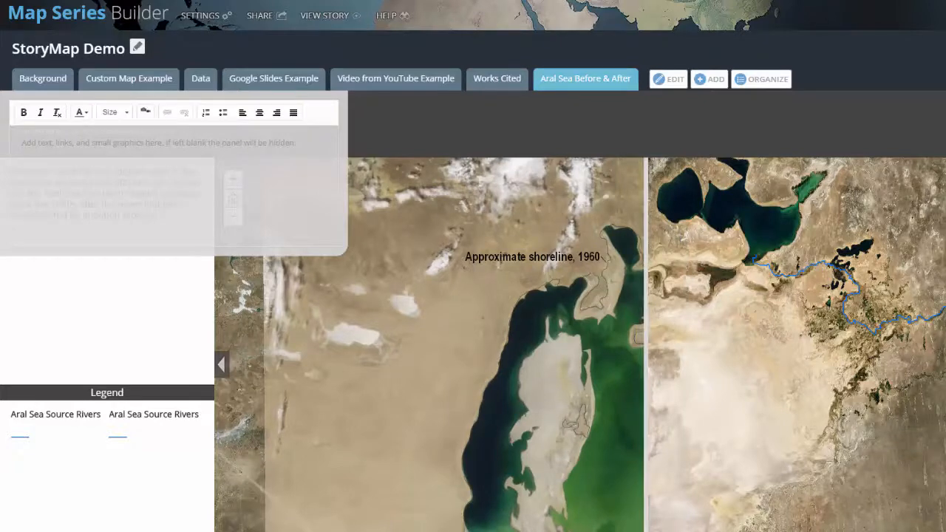
Step: Paste the copied Aral Sea description into the tab's text panel and format it bold at size 22
click(116, 187)
key(ctrl+v)
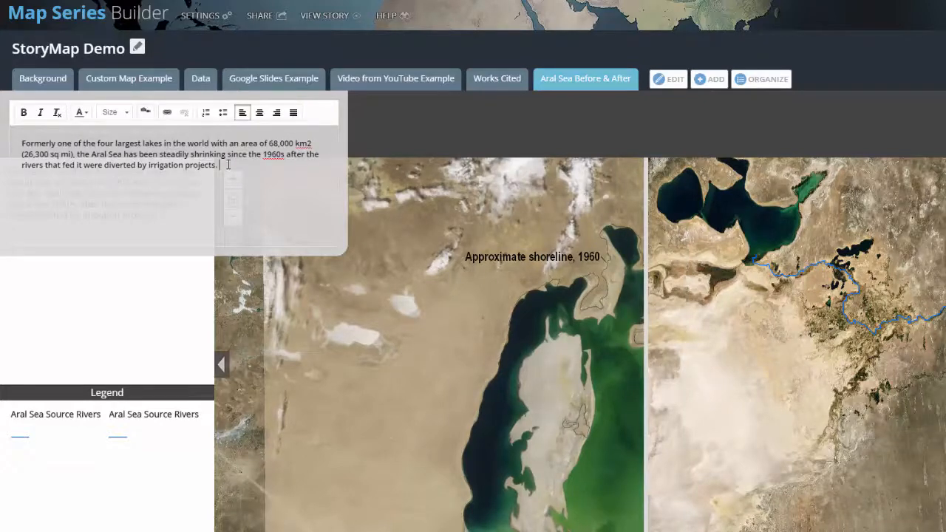
triple_click(228, 164)
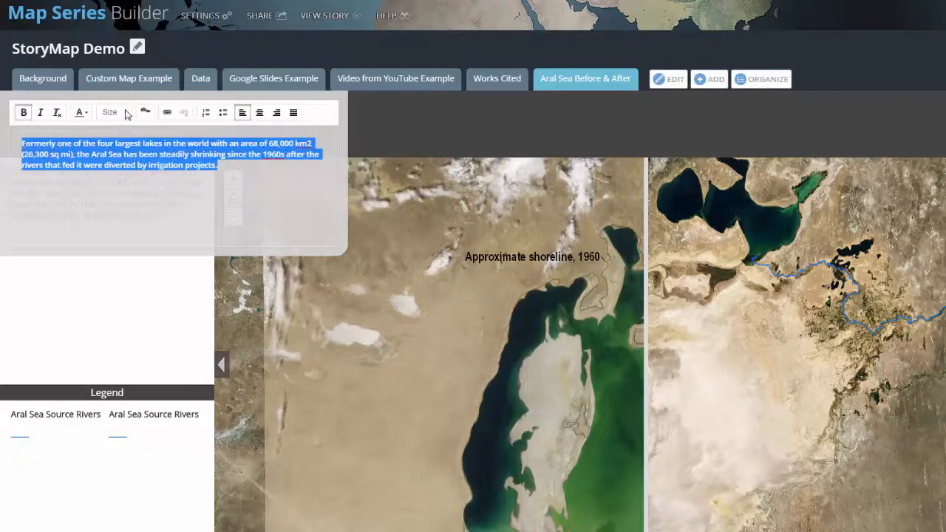
click(125, 115)
click(122, 193)
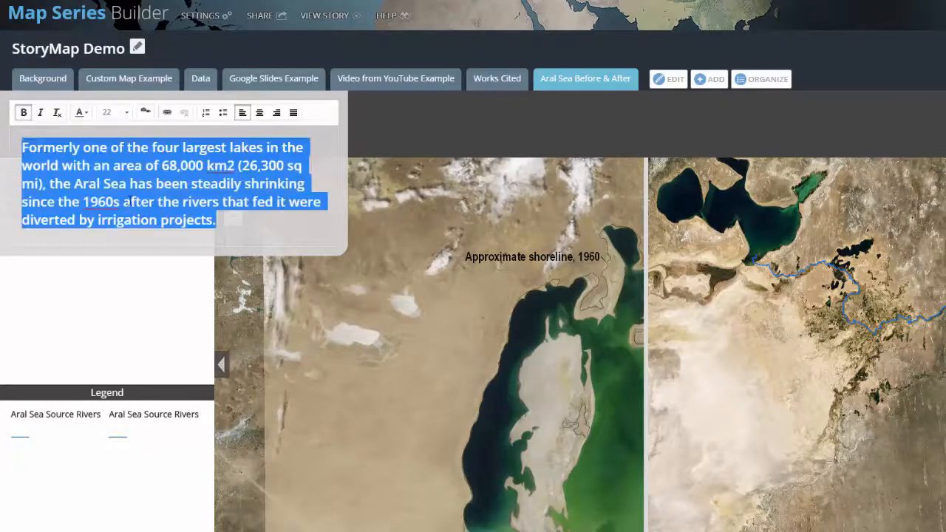
Step: Below the description, add the note "Having trouble viewing the interactive graphic? Click here to open it in a new tab."
click(260, 235)
key(Return)
key(Return)
text(Having trouble viewing the interactive graphic? Click here to)
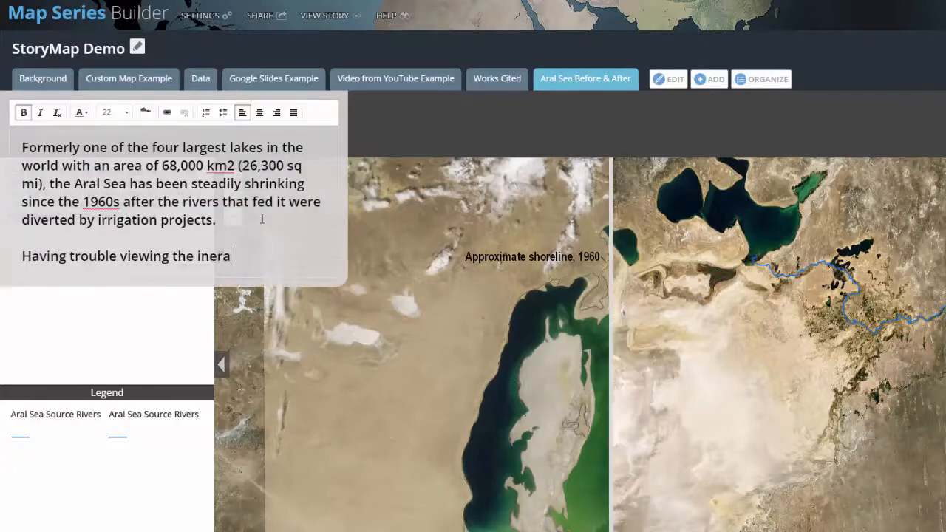
text( open it in a new tab.)
Step: Turn "Click here to open it in a new tab." into a hyperlink with the clipboard contents as its URL, and save the story
drag(300, 274, 18, 255)
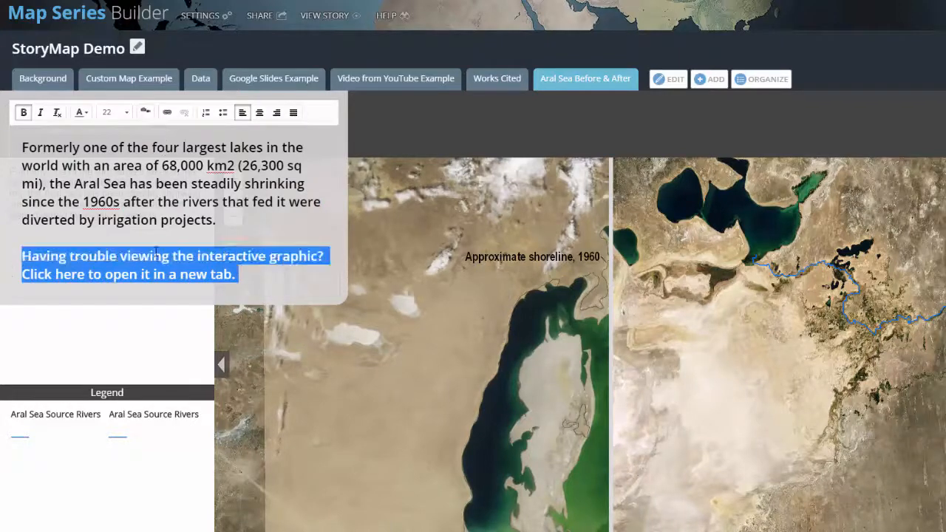
drag(239, 275, 27, 286)
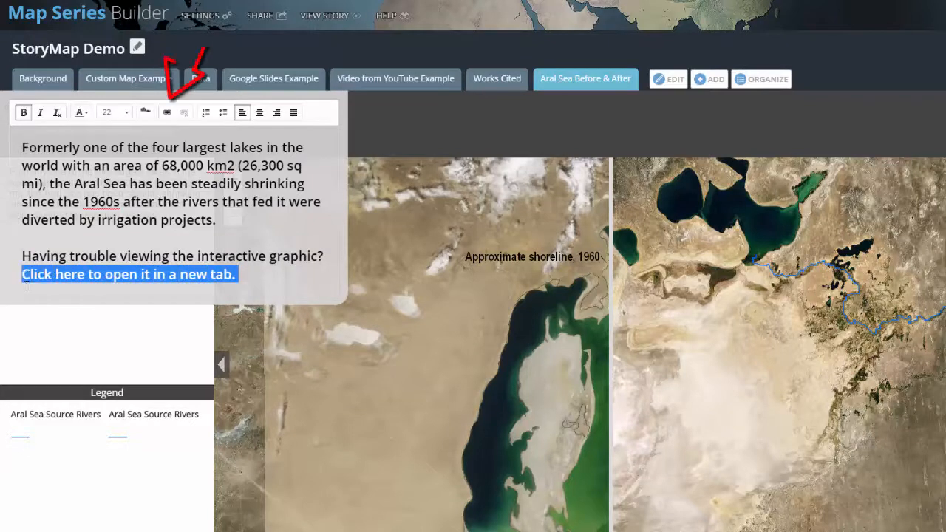
click(168, 113)
key(ctrl+v)
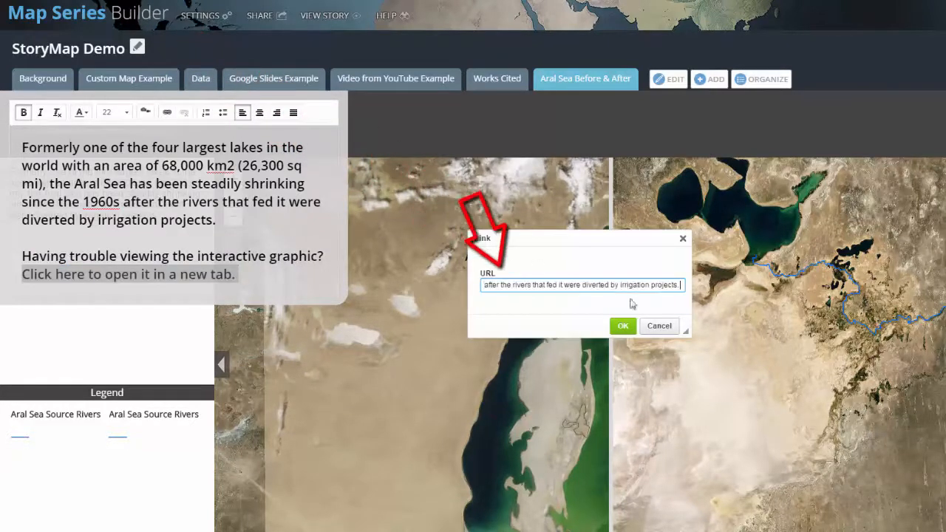
click(623, 326)
click(311, 275)
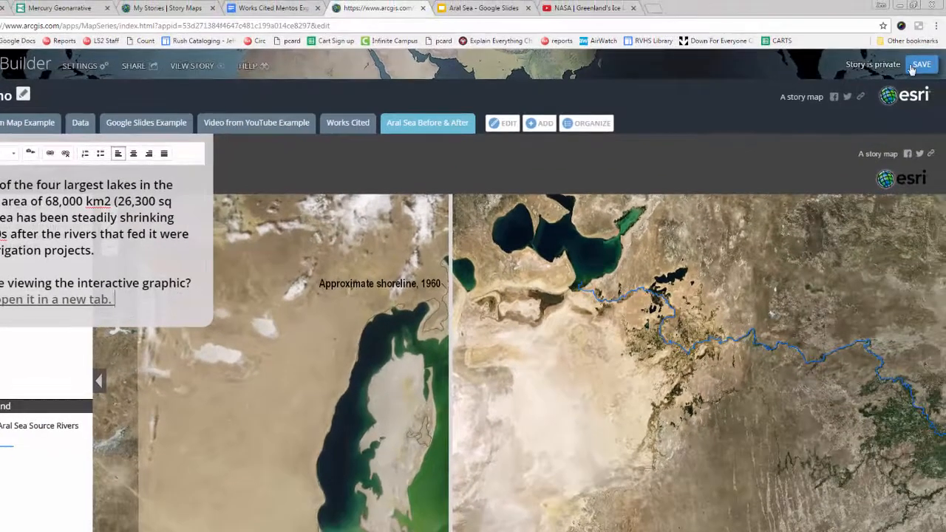
click(921, 65)
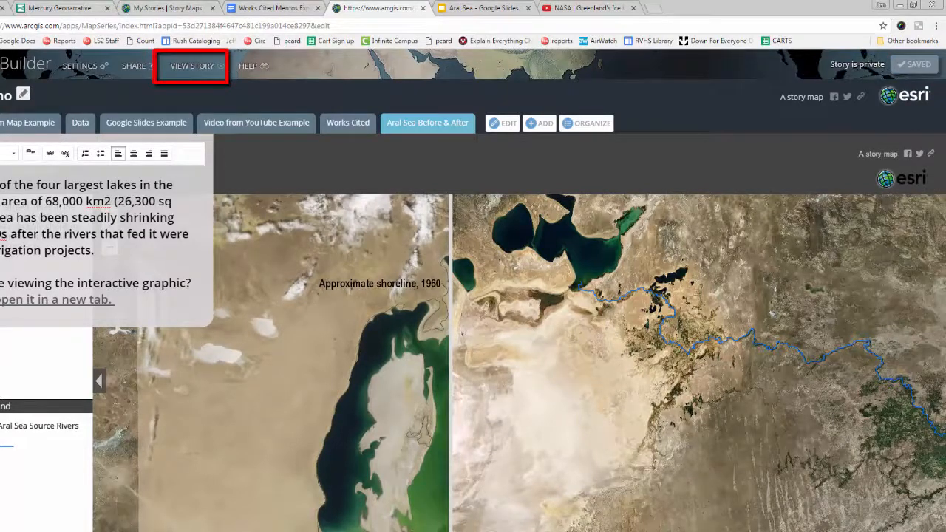
Step: Preview the story, go through its tabs from Custom Map Example to Aral Sea Before & After, and close the preview
click(193, 69)
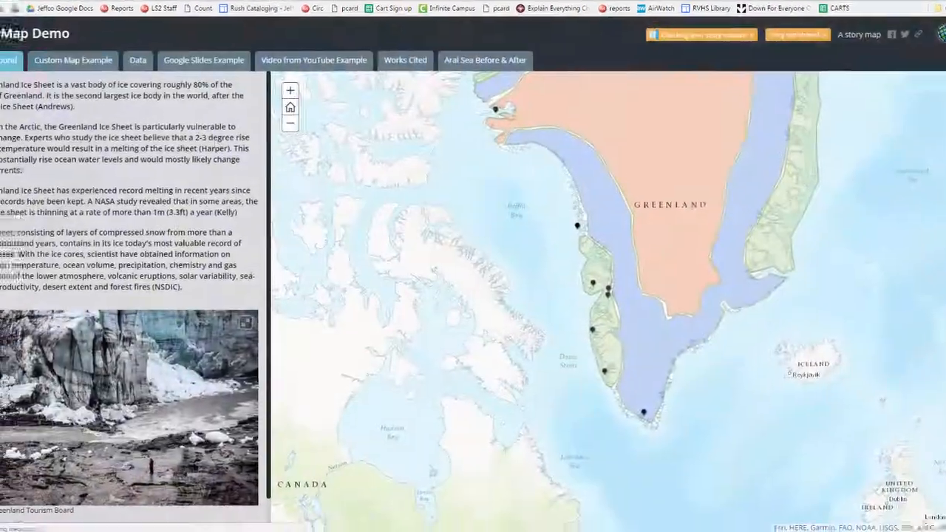
click(120, 37)
click(181, 37)
click(248, 37)
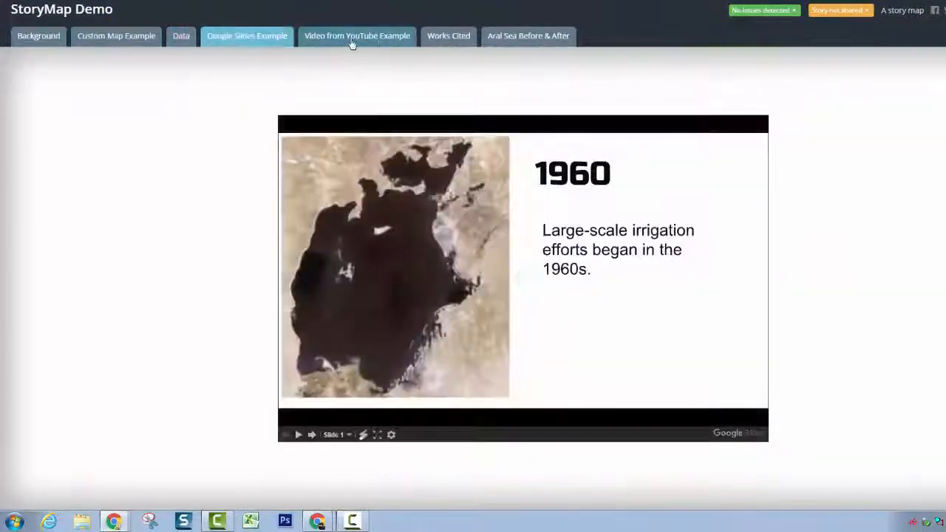
click(352, 37)
click(448, 37)
click(507, 37)
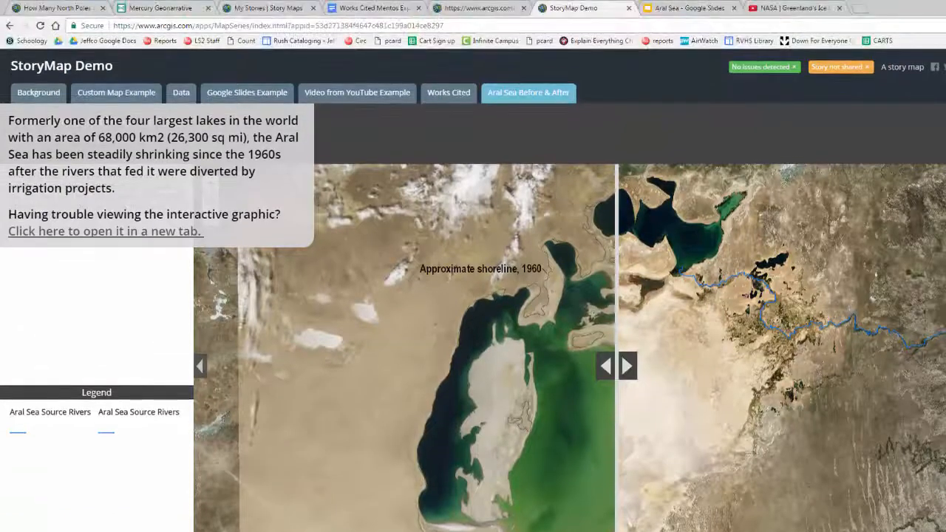
click(629, 8)
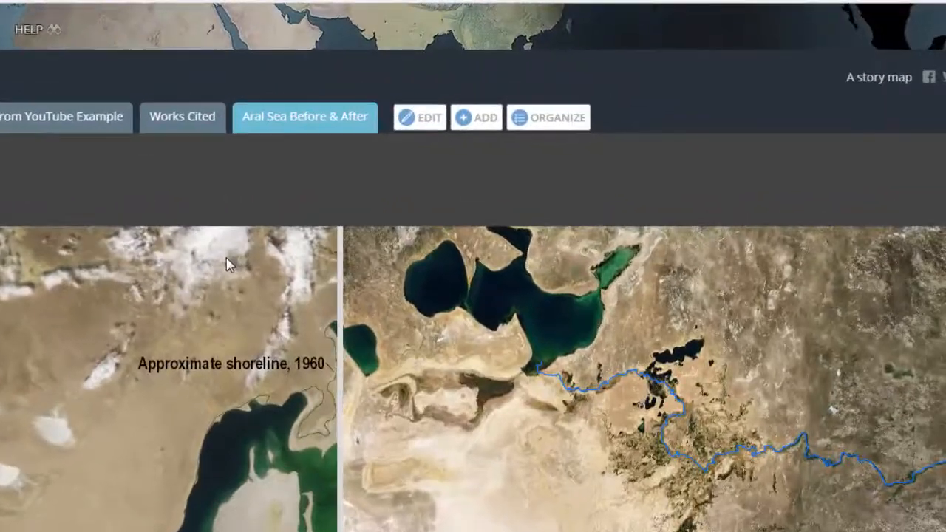
Step: Reorder the tabs so Aral Sea Before & After comes before Works Cited, and save the story
click(535, 117)
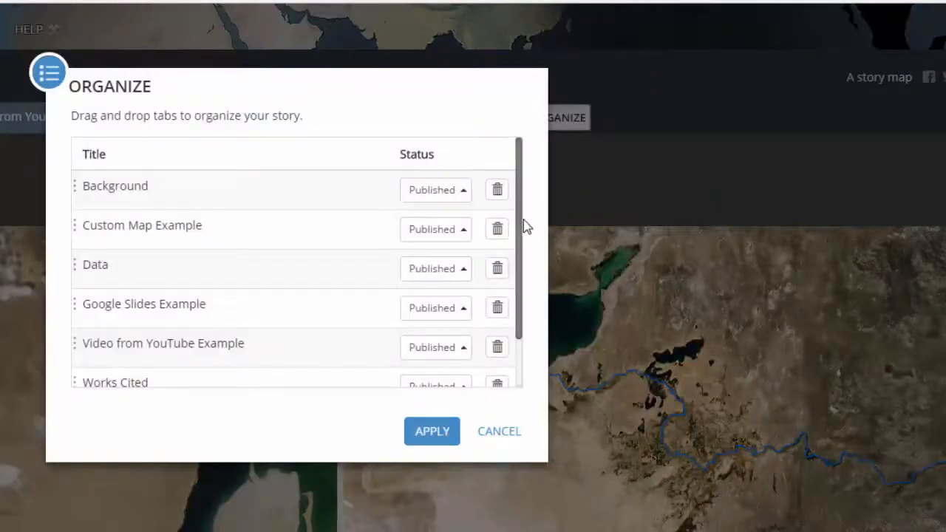
scroll(527, 227, down, 2)
drag(76, 369, 81, 322)
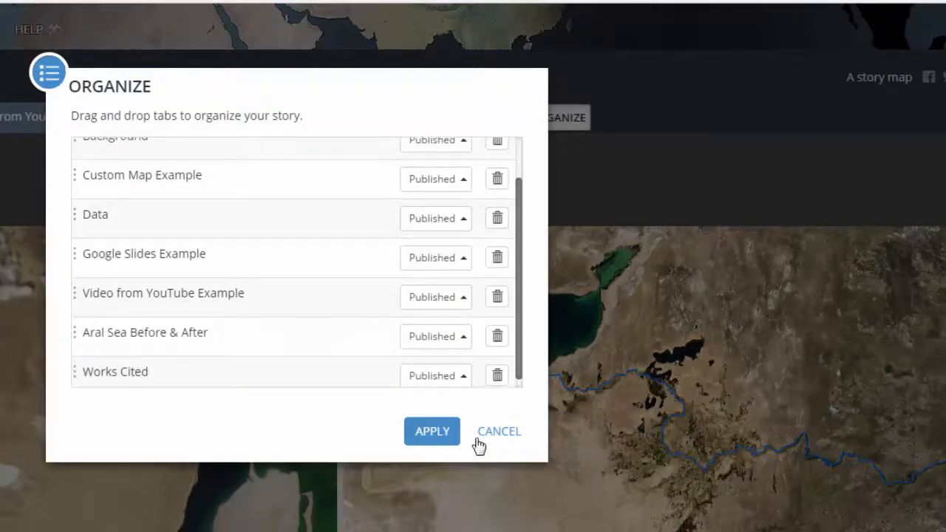
click(432, 434)
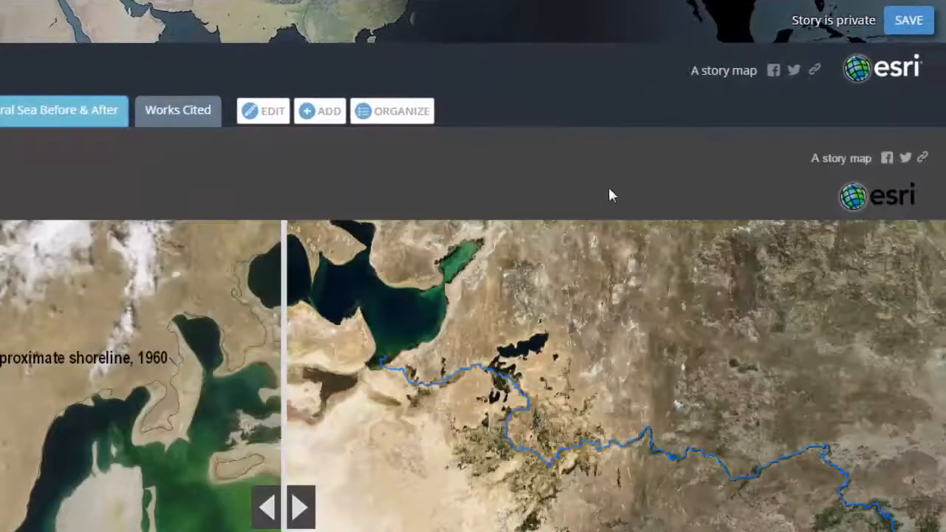
click(910, 20)
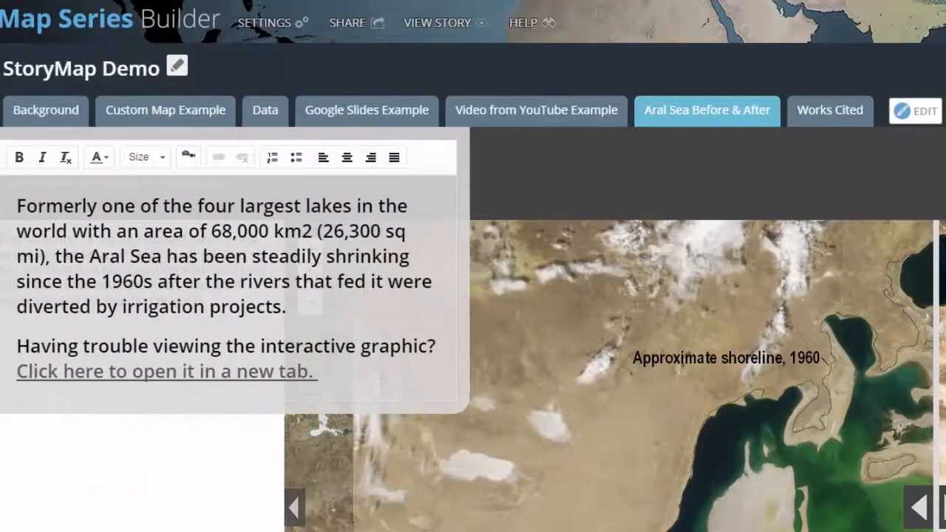
Step: Share the story as Public and copy its short web link
click(357, 31)
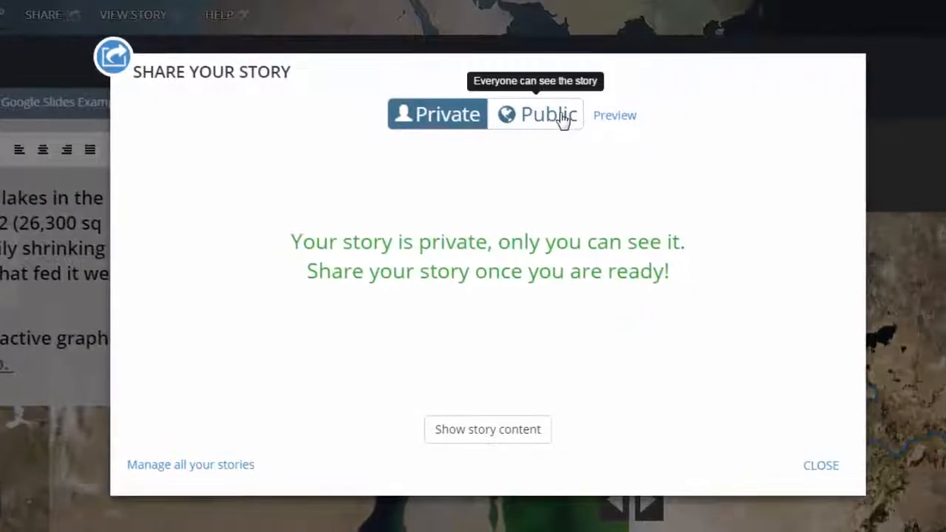
click(562, 117)
click(385, 271)
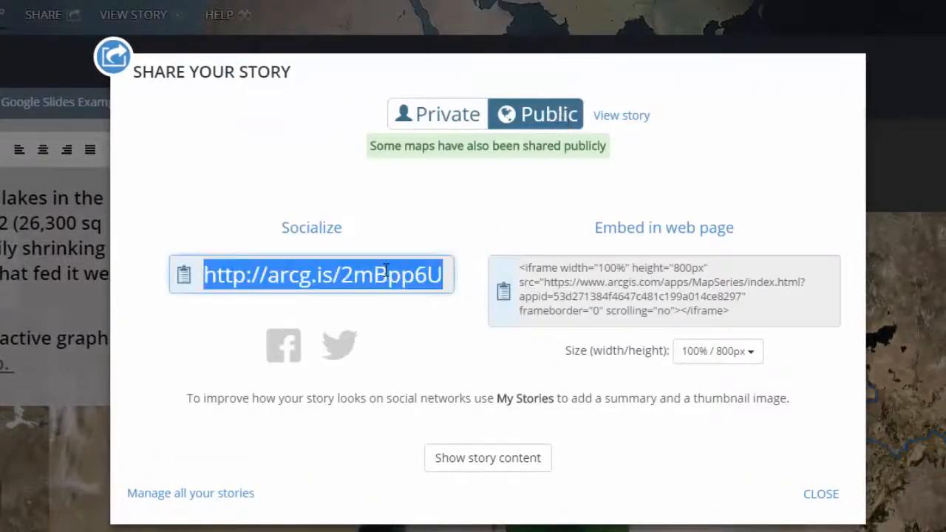
right_click(385, 270)
click(424, 283)
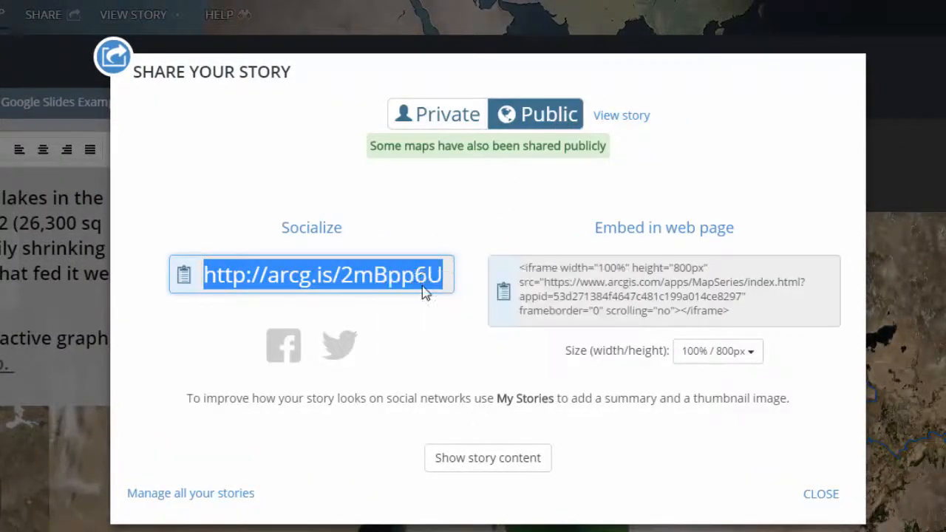